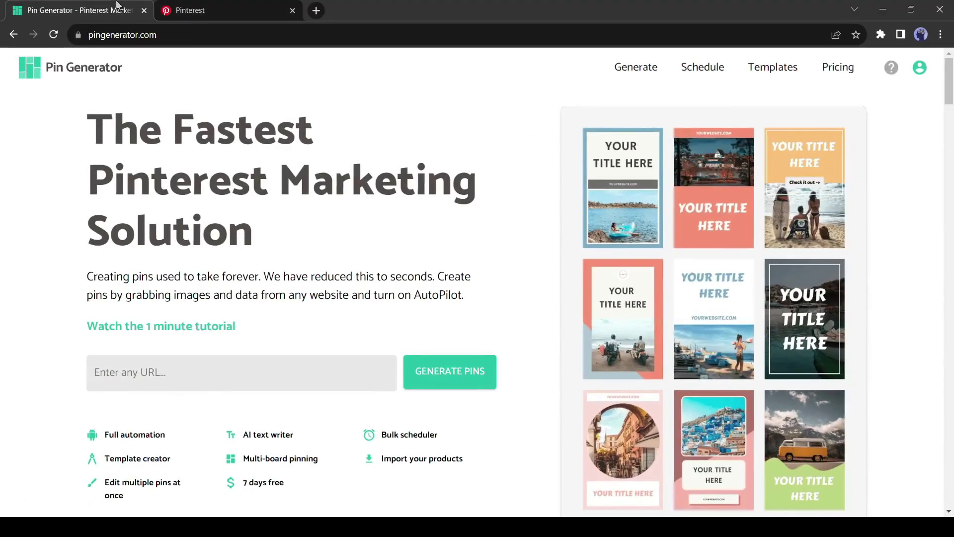
scroll(863, 293, "down", 3)
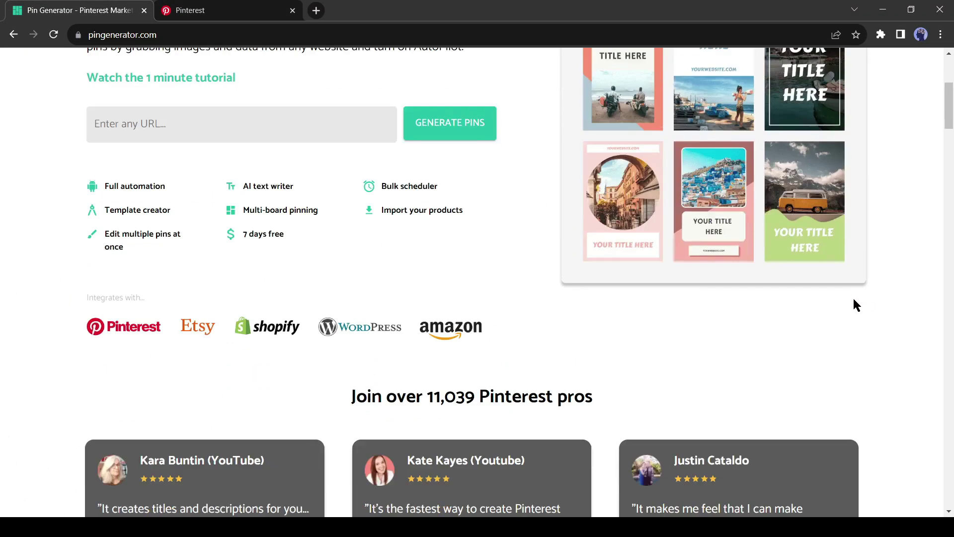
scroll(853, 296, "down", 2)
scroll(856, 302, "down", 1)
scroll(854, 299, "down", 3)
scroll(854, 300, "down", 2)
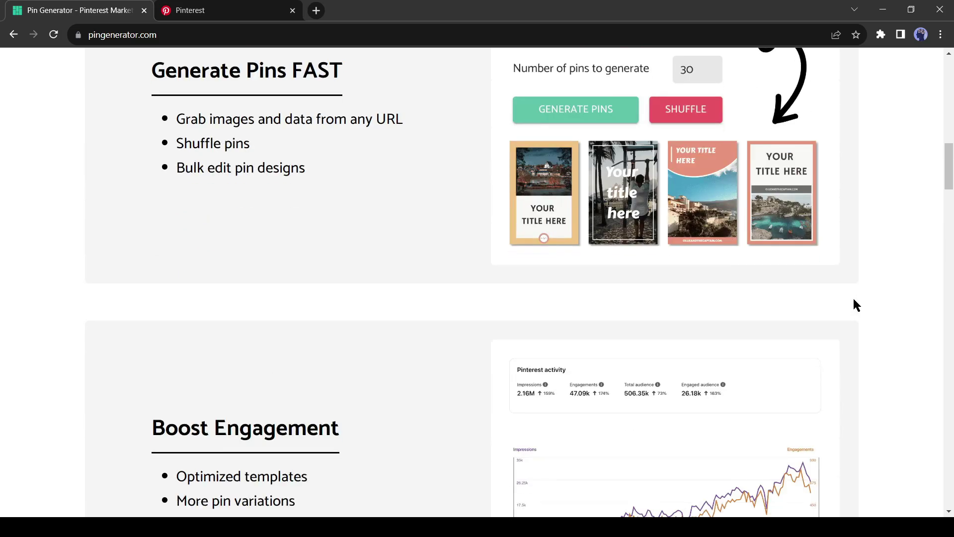
scroll(855, 303, "up", 1)
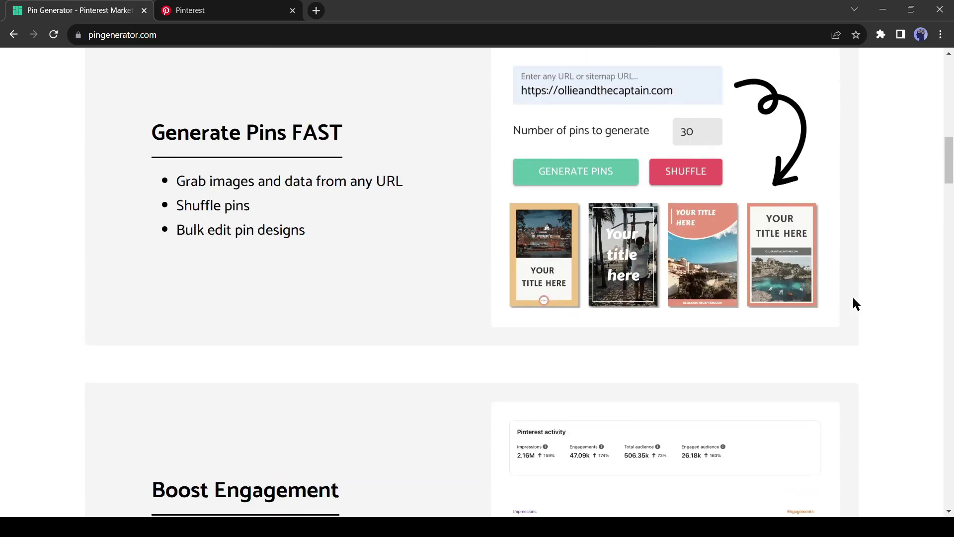
scroll(855, 303, "down", 1)
scroll(855, 304, "down", 2)
scroll(855, 303, "down", 1)
scroll(855, 304, "down", 1)
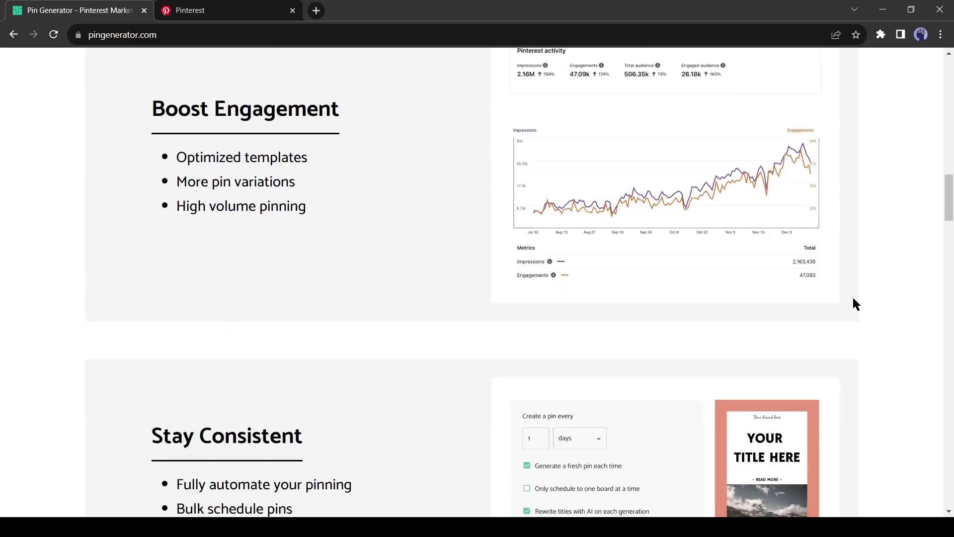
scroll(854, 303, "down", 3)
scroll(854, 299, "down", 1)
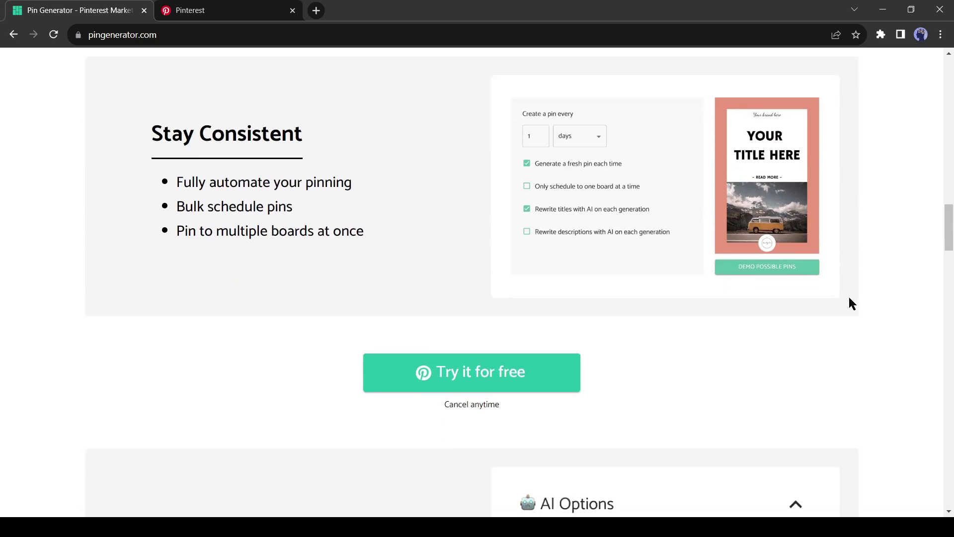
scroll(337, 270, "down", 2)
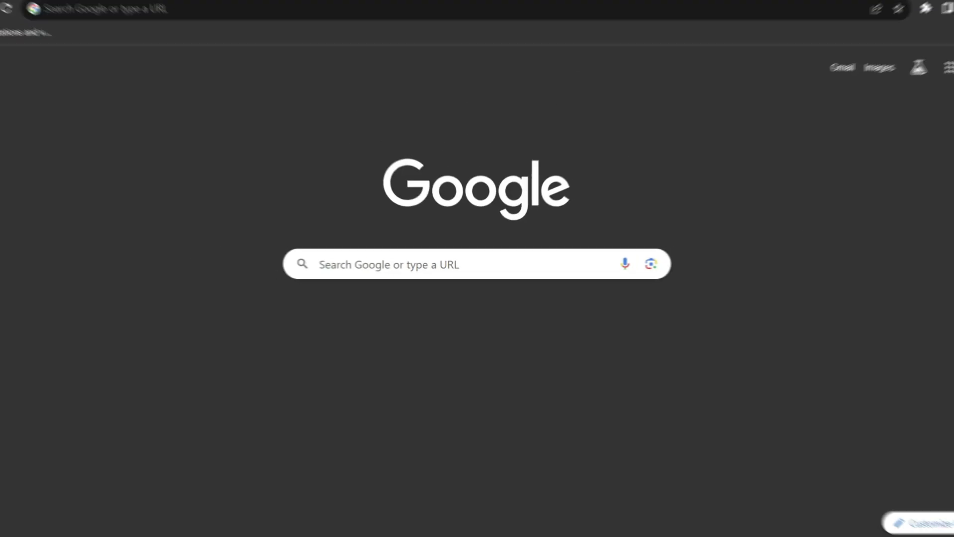
type("pingene")
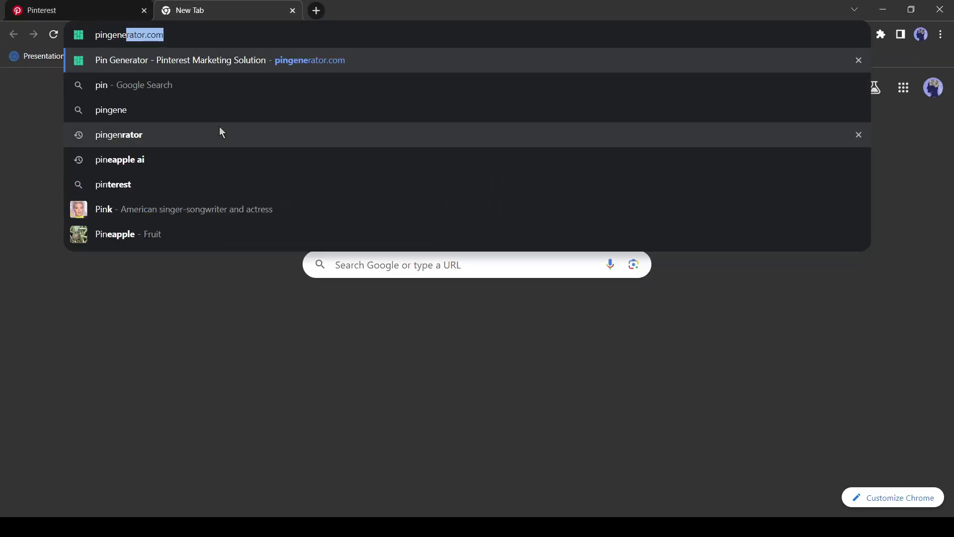
type("rator")
Paste the Digital Trends 'best drones under $500' article URL into Pin Generator's URL field
key("Return")
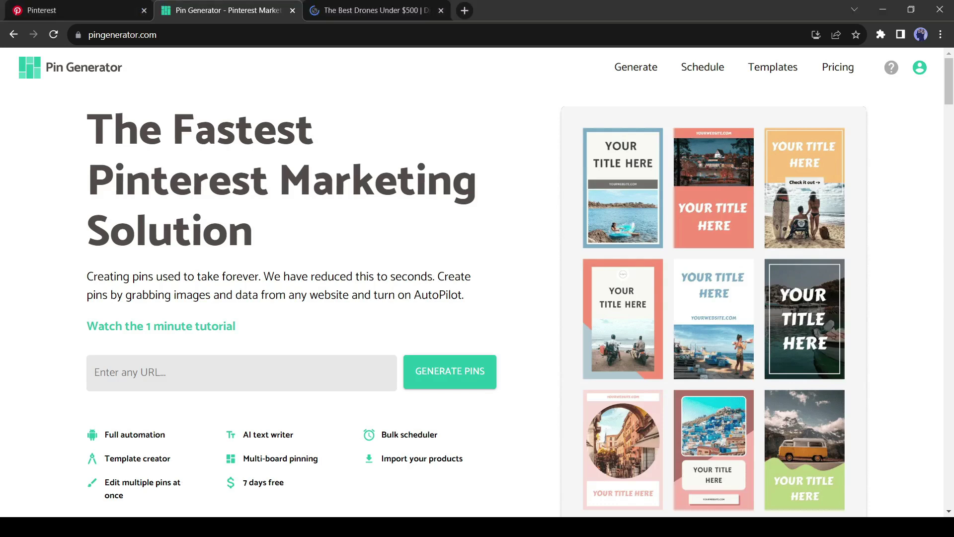
left_click(117, 375)
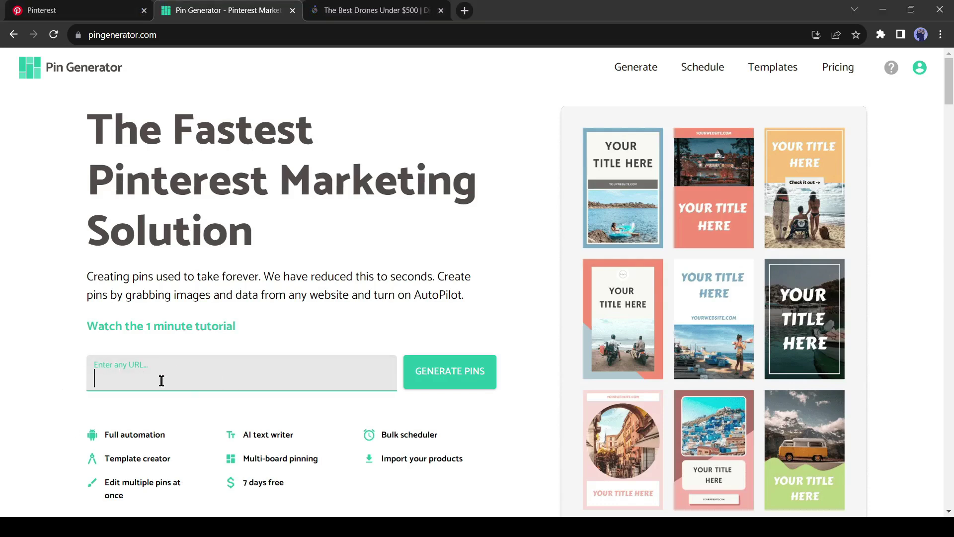
left_click(377, 9)
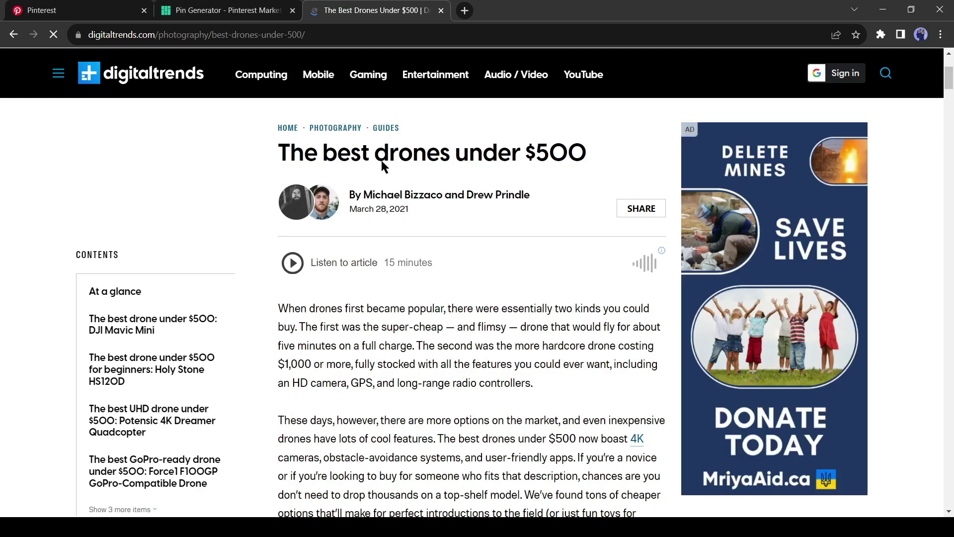
scroll(451, 231, "down", 3)
scroll(450, 231, "down", 3)
scroll(451, 231, "down", 3)
scroll(451, 231, "down", 3)
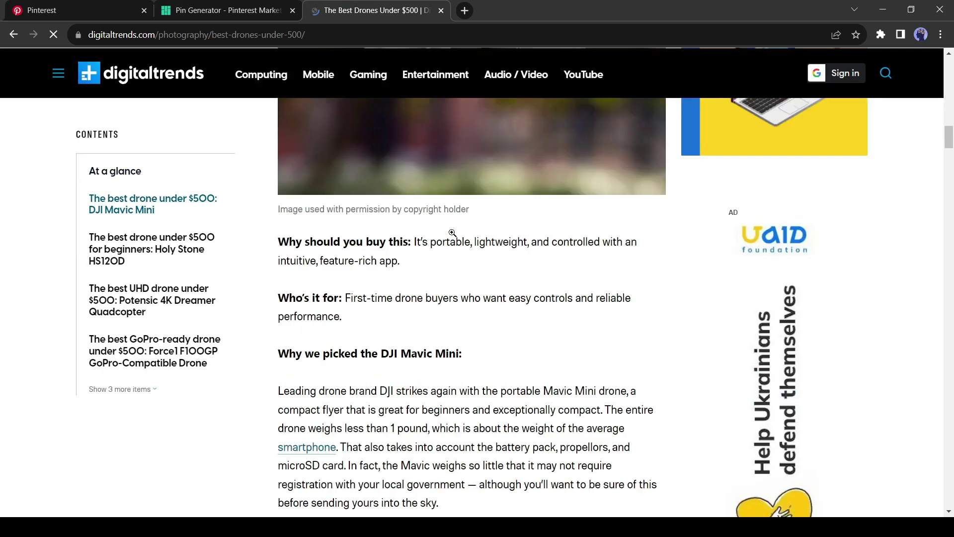
scroll(452, 231, "down", 3)
scroll(451, 232, "down", 3)
scroll(451, 232, "up", 5)
scroll(417, 192, "up", 5)
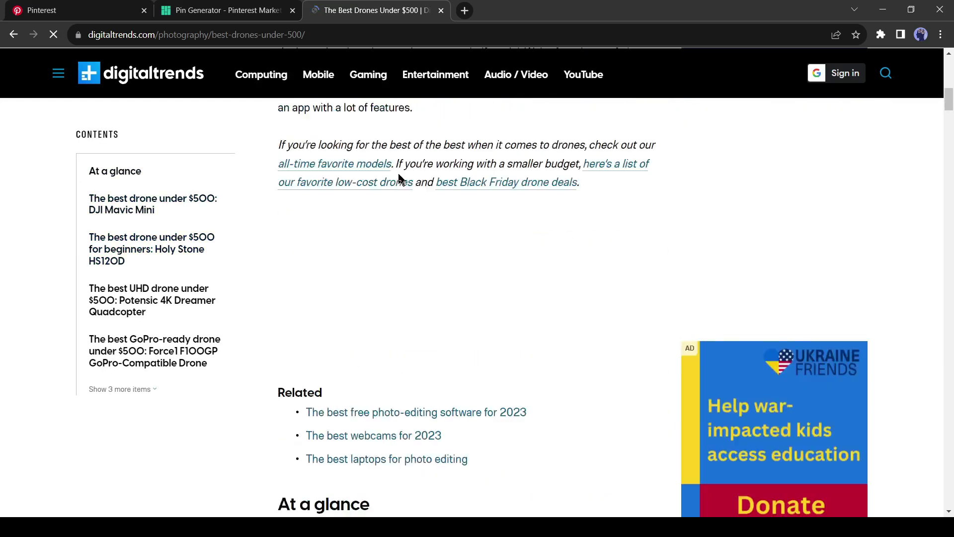
scroll(399, 180, "up", 10)
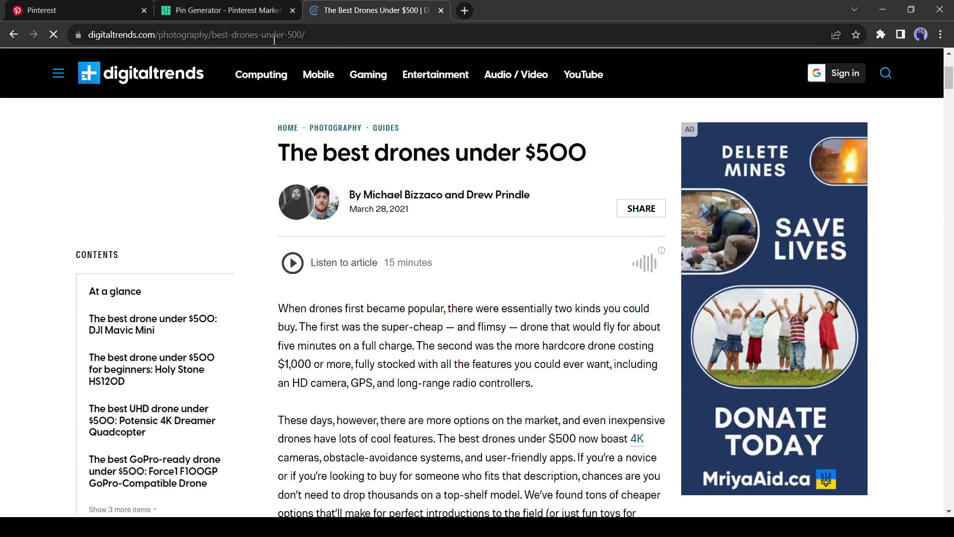
left_click(276, 37)
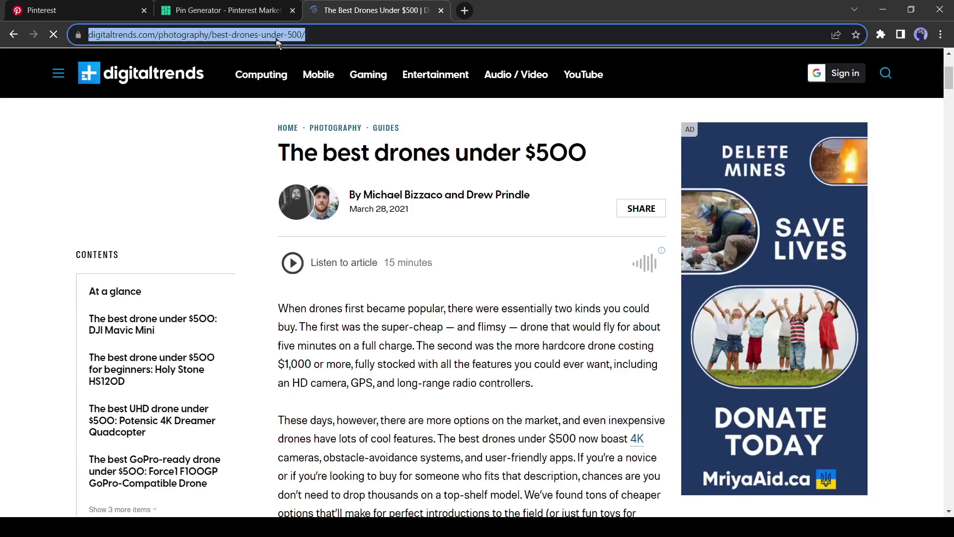
left_click(224, 11)
key("ctrl+v")
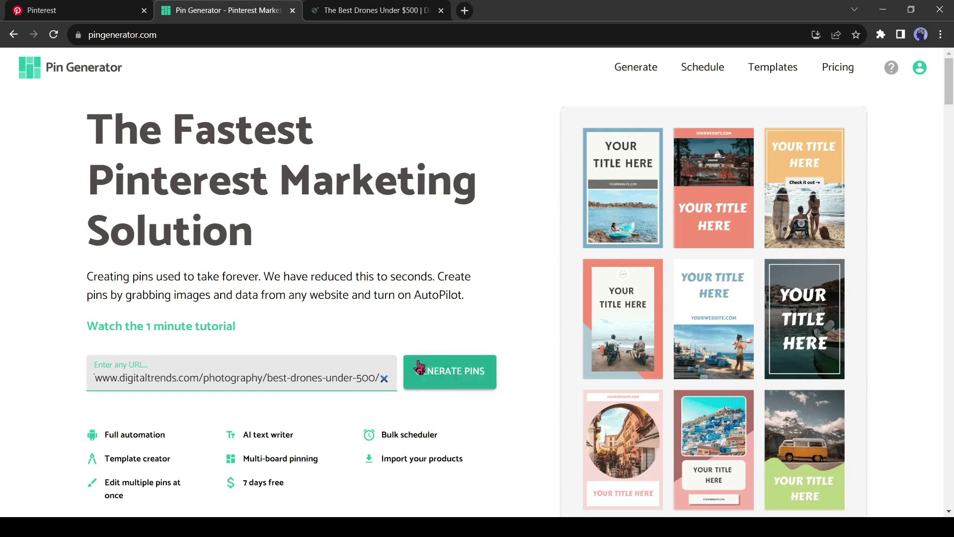
Generate pins from the article link, dismiss the plan popup and stop using every detected image
left_click(462, 383)
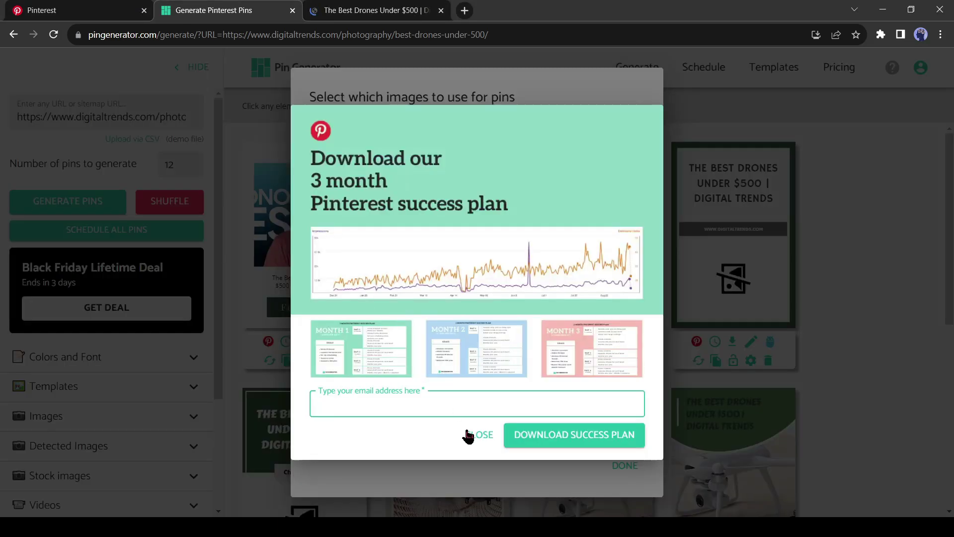
left_click(464, 431)
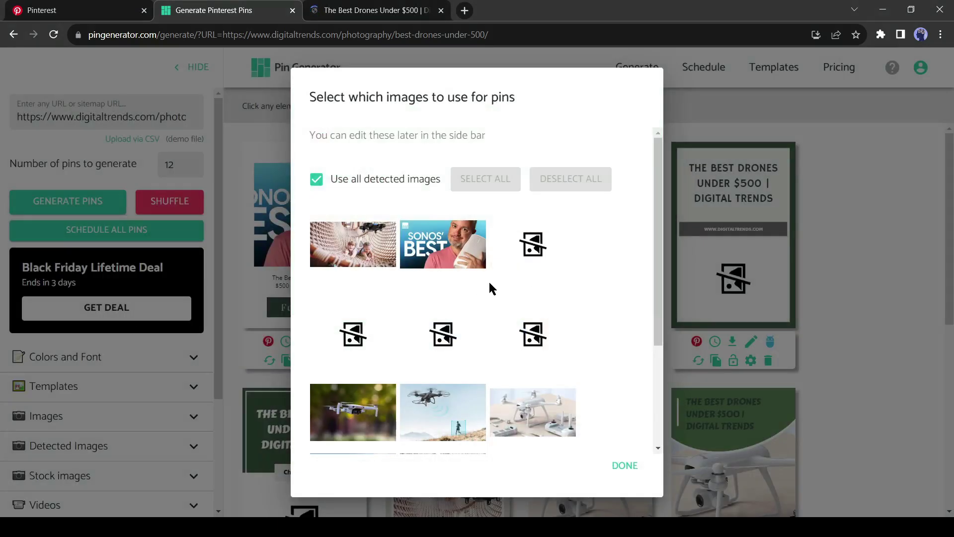
scroll(561, 287, "down", 2)
scroll(448, 275, "up", 2)
left_click(358, 250)
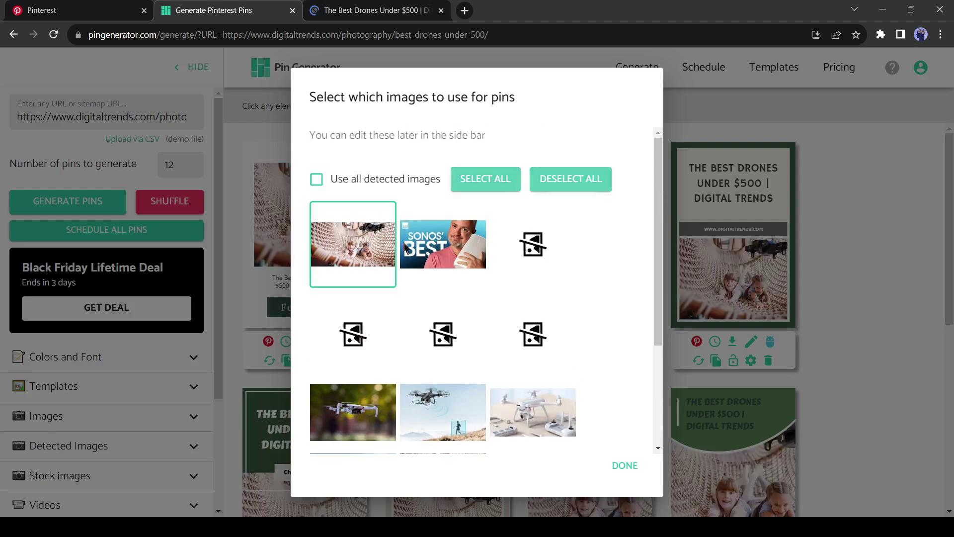
Select the drone photos (two drones, white drone, blue drone, net) and confirm to build the pin grid
left_click(429, 246)
scroll(448, 283, "down", 2)
left_click(351, 262)
left_click(429, 265)
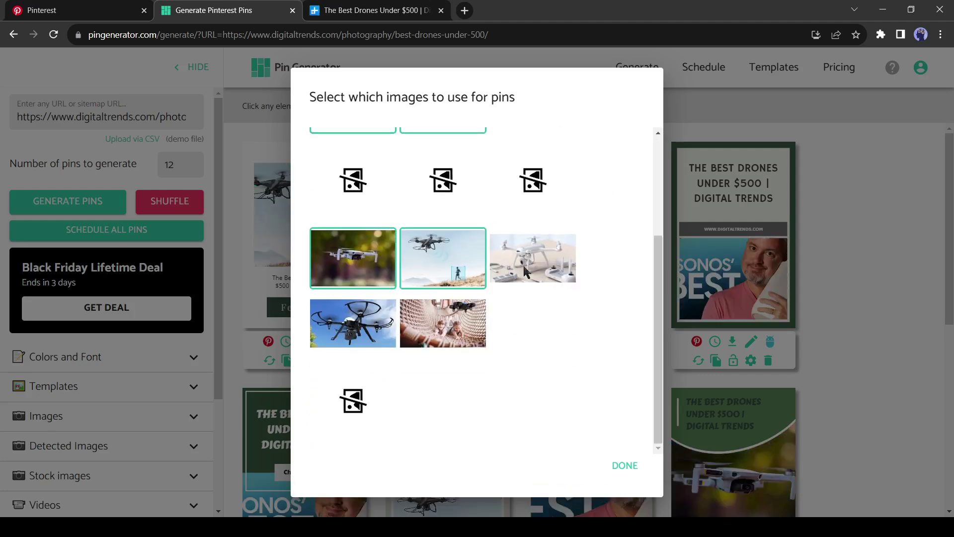
left_click(534, 257)
left_click(353, 322)
left_click(462, 347)
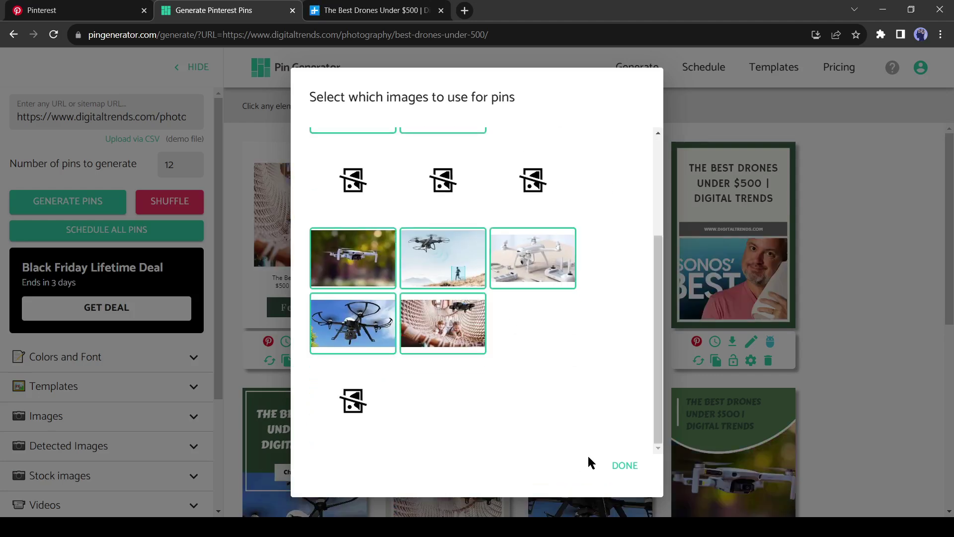
left_click(623, 466)
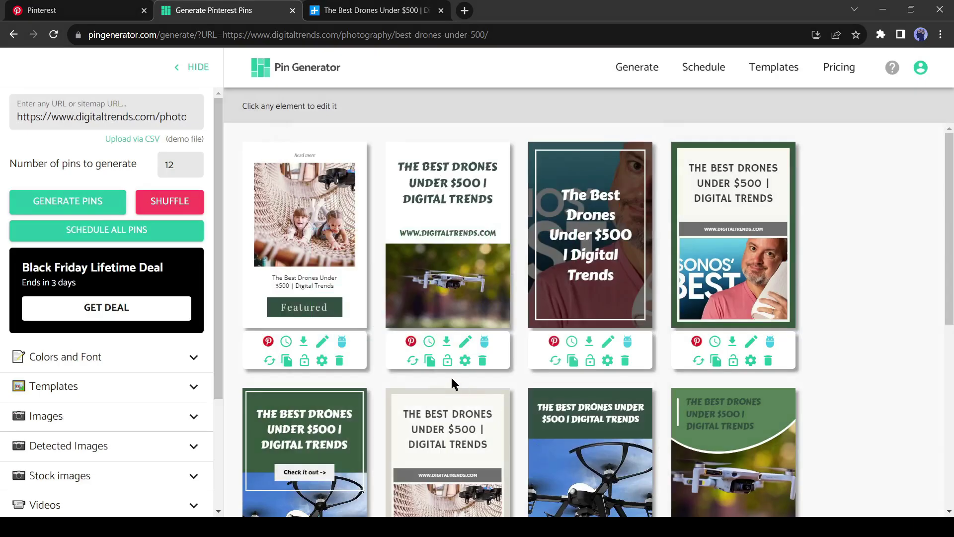
scroll(731, 291, "down", 5)
scroll(735, 289, "down", 2)
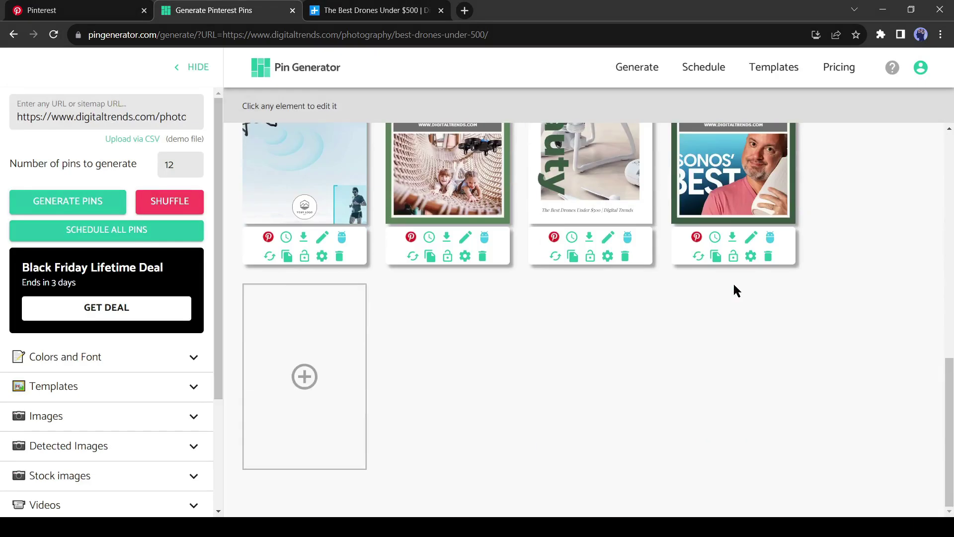
scroll(571, 286, "up", 8)
scroll(405, 292, "down", 4)
scroll(405, 290, "down", 3)
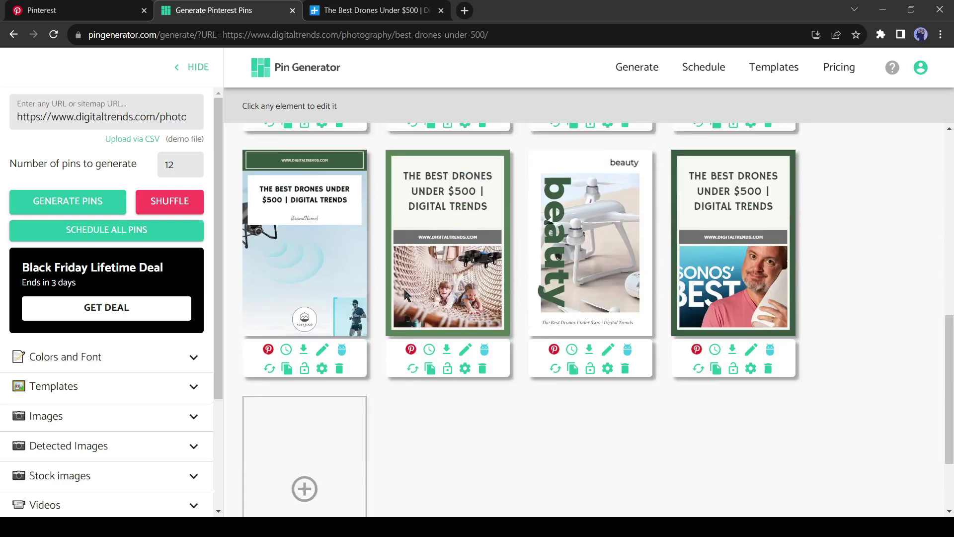
scroll(403, 287, "up", 6)
scroll(402, 288, "down", 3)
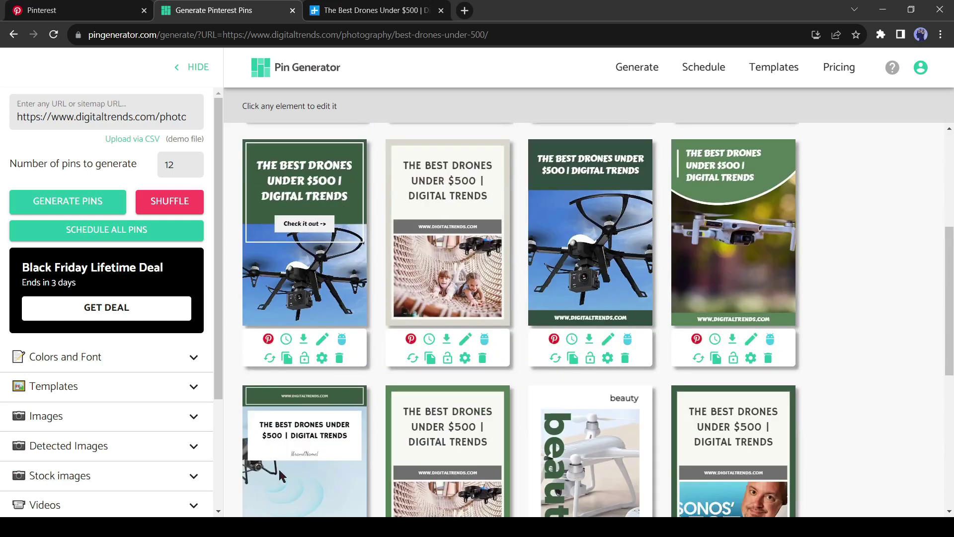
scroll(403, 288, "up", 3)
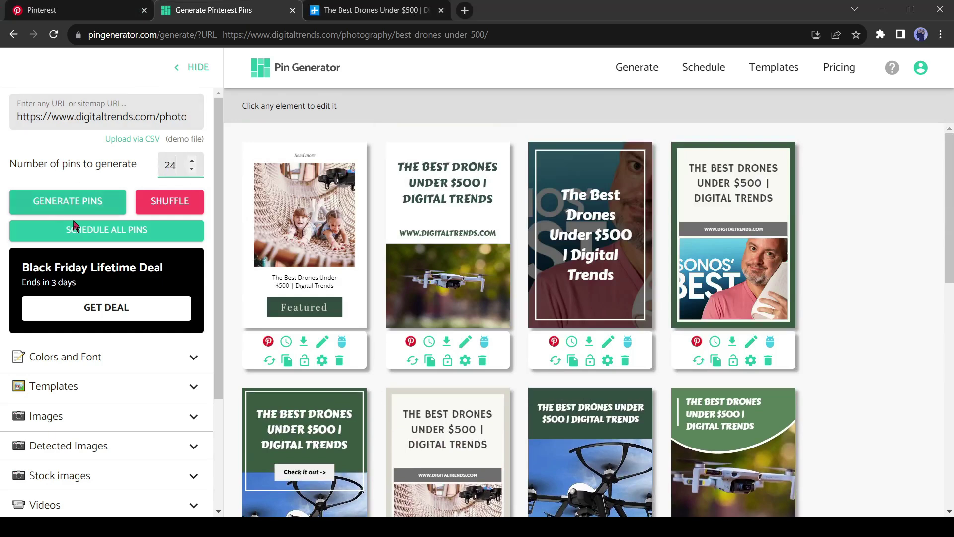
Regenerate the grid as 24 fresh drone-article pin designs
left_click(57, 204)
scroll(795, 332, "down", 5)
scroll(795, 332, "down", 2)
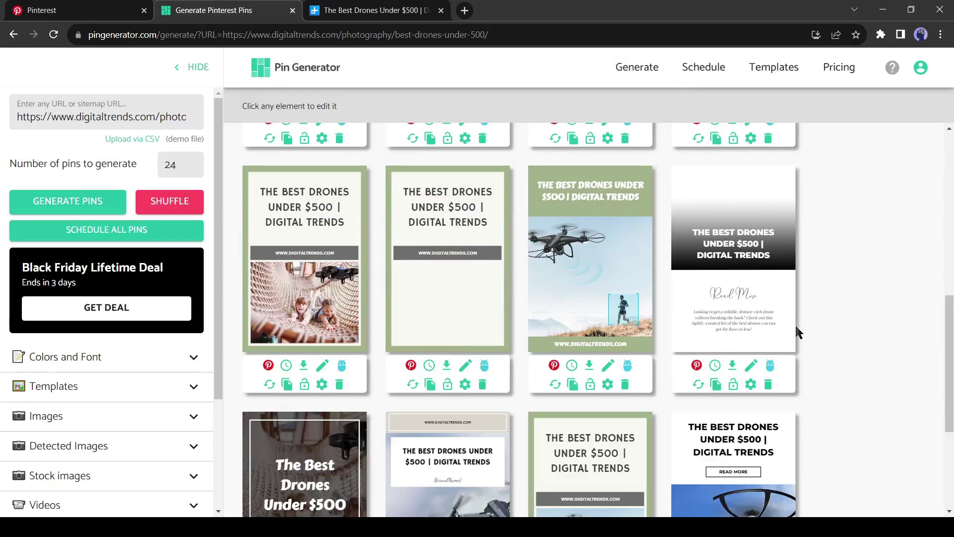
scroll(795, 332, "down", 2)
scroll(795, 332, "down", 2)
scroll(794, 332, "down", 2)
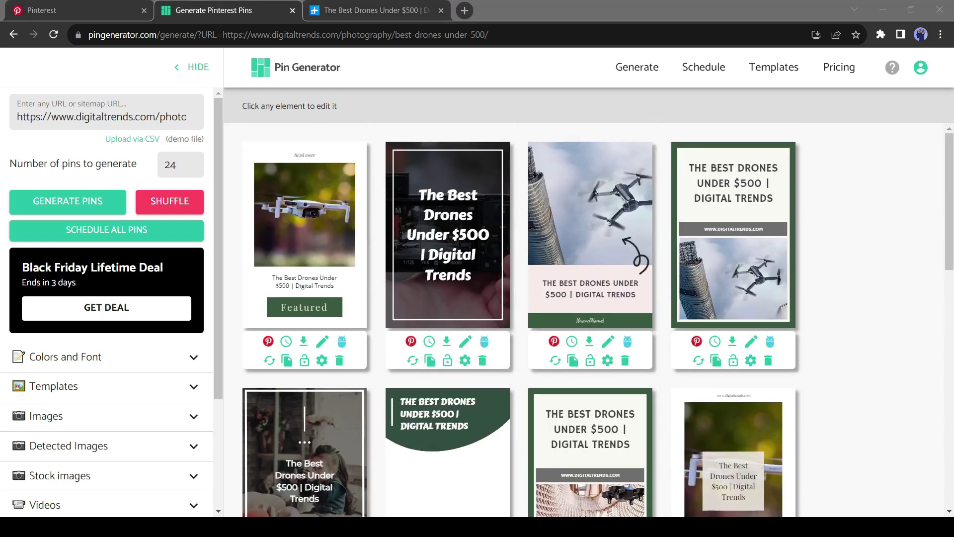
scroll(121, 246, "down", 2)
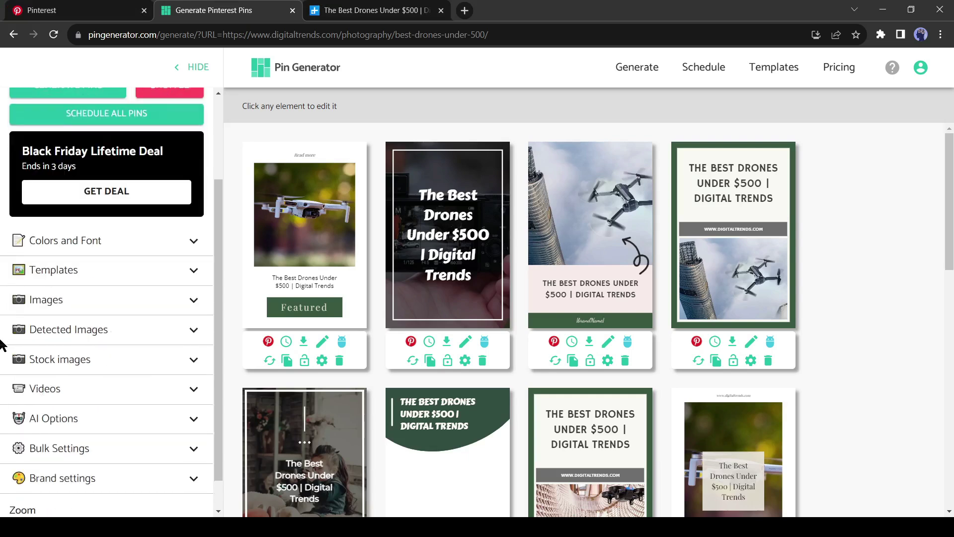
Recolour the palette: third swatch bright green, fifth swatch shifted to deep blue
left_click(121, 231)
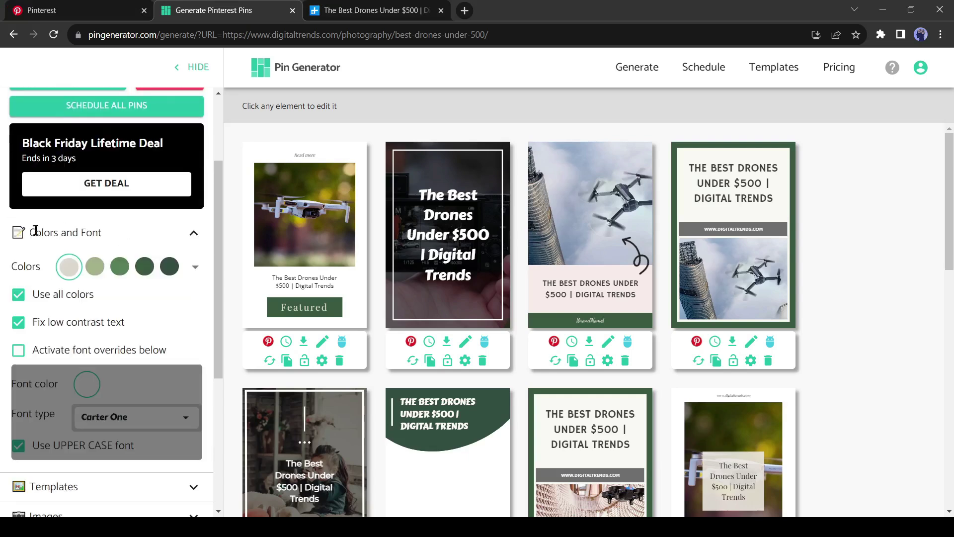
left_click(68, 266)
left_click(119, 266)
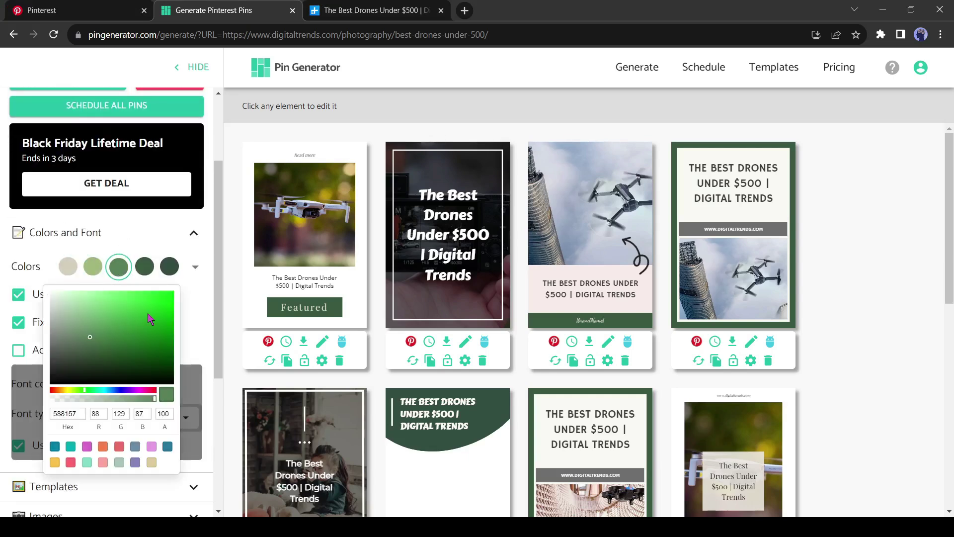
left_click(148, 318)
left_click(146, 267)
left_click(169, 267)
left_click(118, 393)
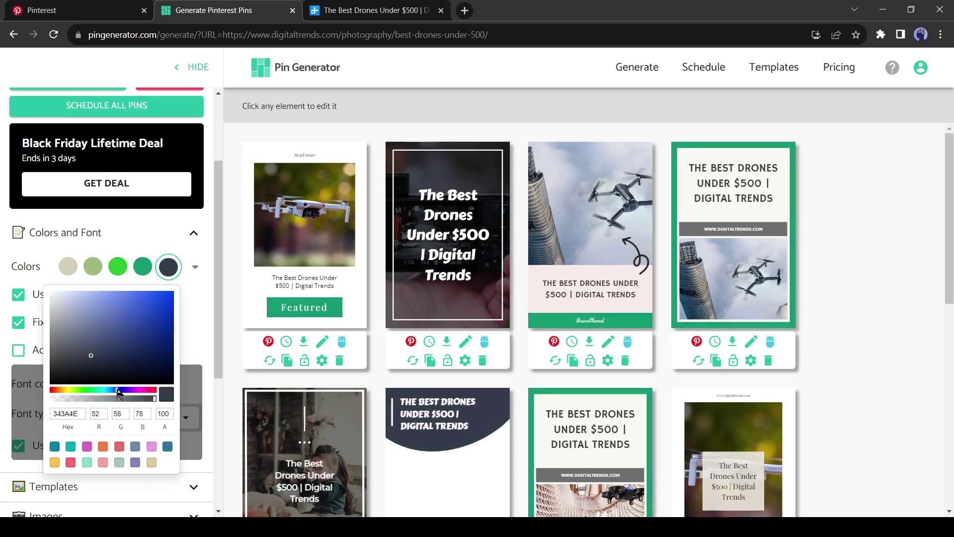
left_click(224, 305)
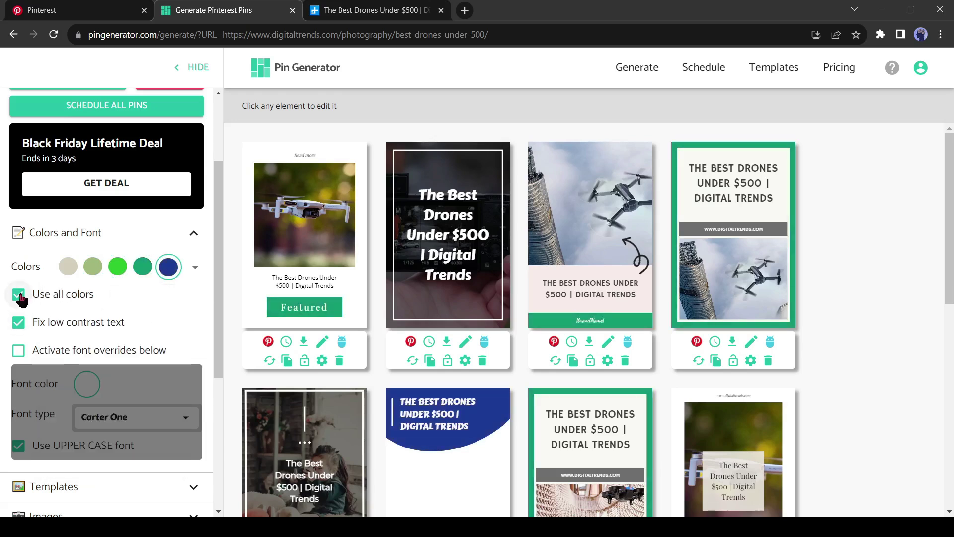
Toggle Use all colors off and on, and font overrides on then off, keeping original fonts
left_click(19, 295)
left_click(18, 295)
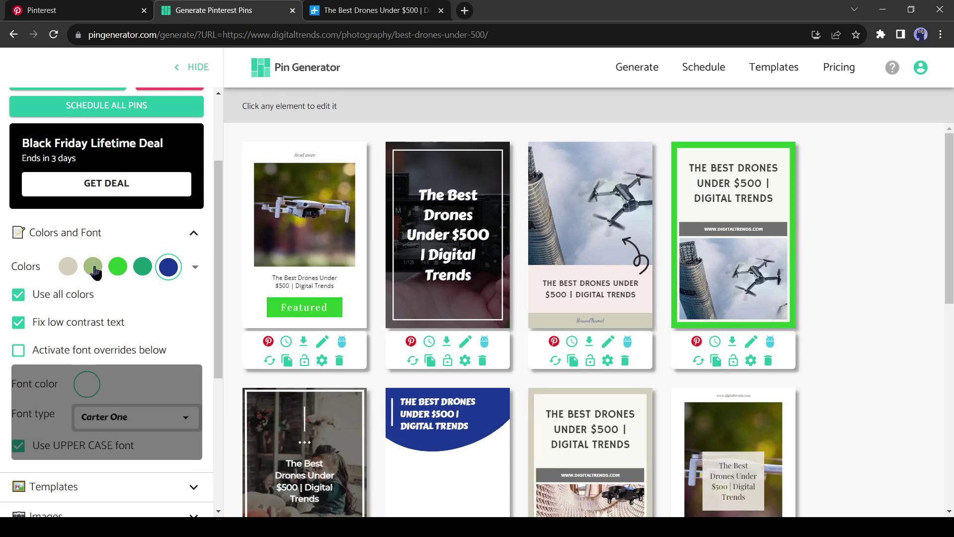
left_click(19, 351)
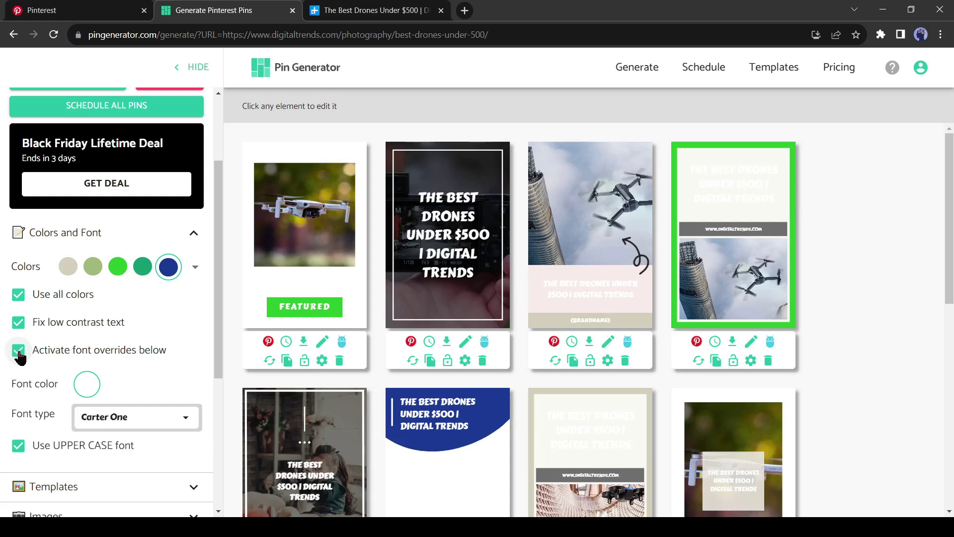
left_click(18, 351)
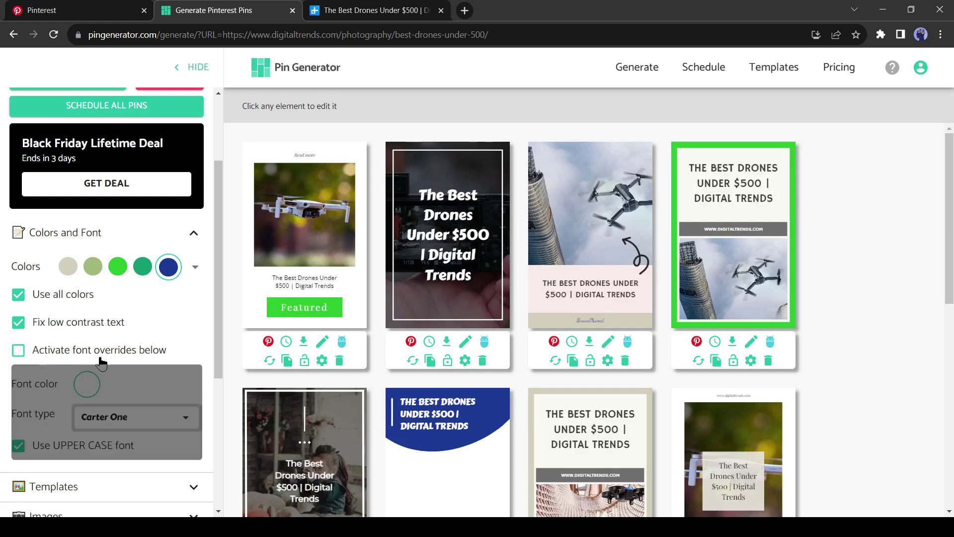
scroll(127, 390, "down", 3)
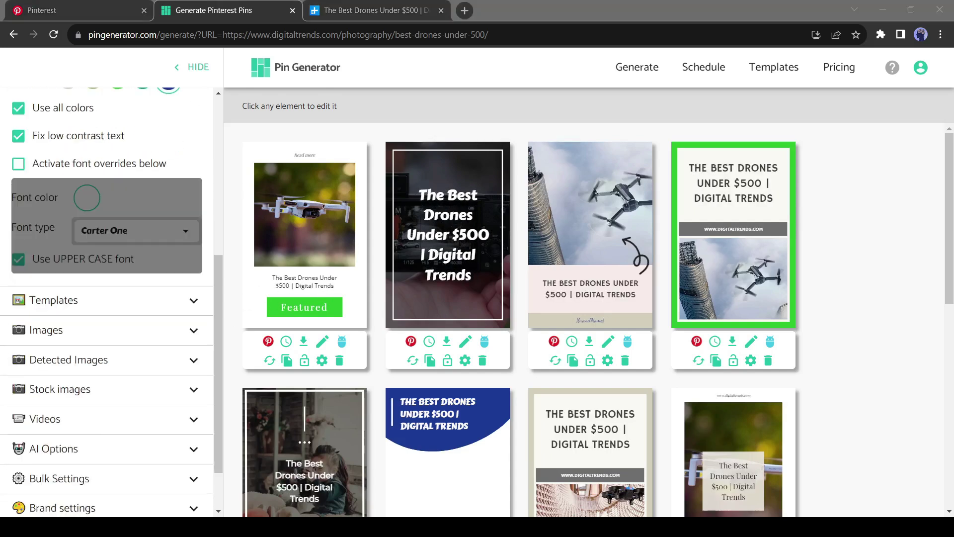
Turn off template randomization, choose seven templates from the gallery and regenerate the pins
left_click(116, 300)
scroll(112, 298, "down", 1)
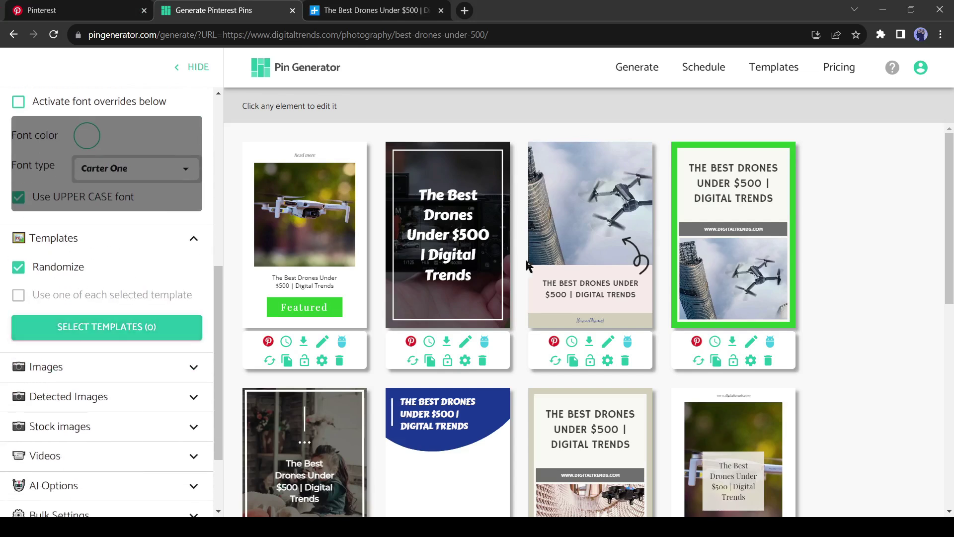
left_click(20, 270)
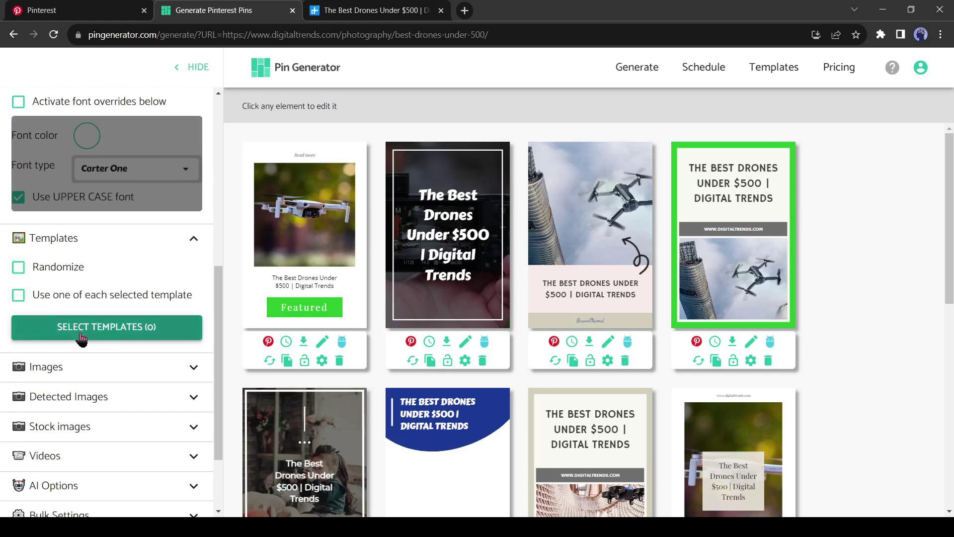
left_click(20, 297)
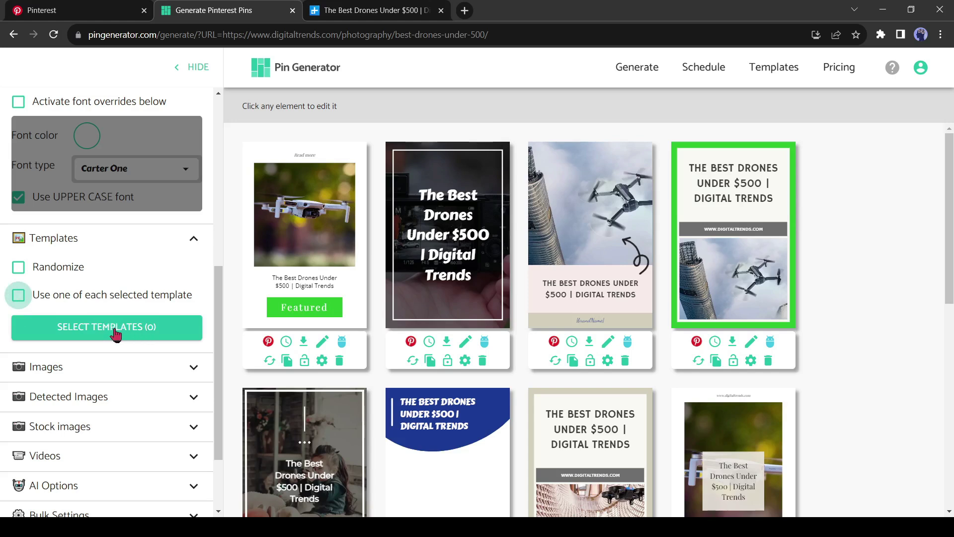
left_click(116, 333)
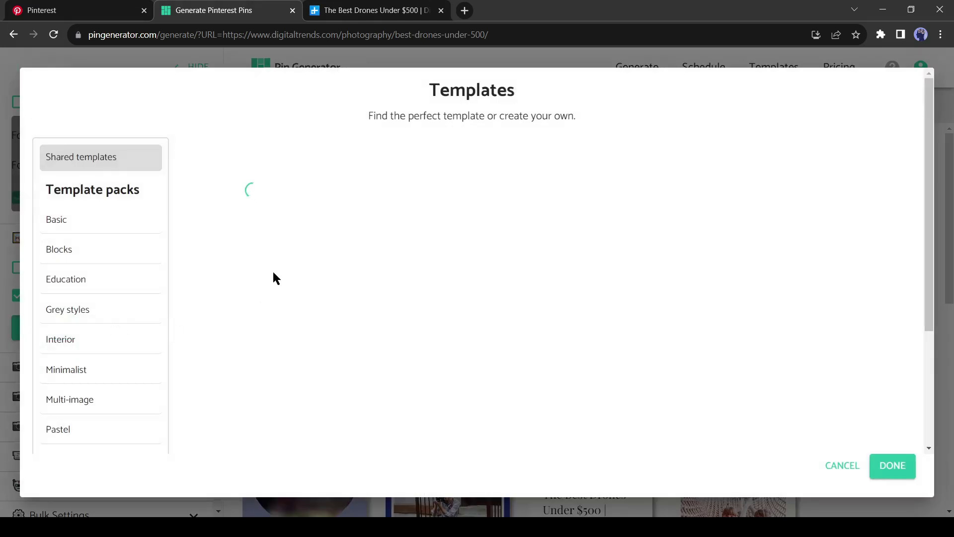
scroll(407, 305, "down", 5)
scroll(407, 304, "down", 3)
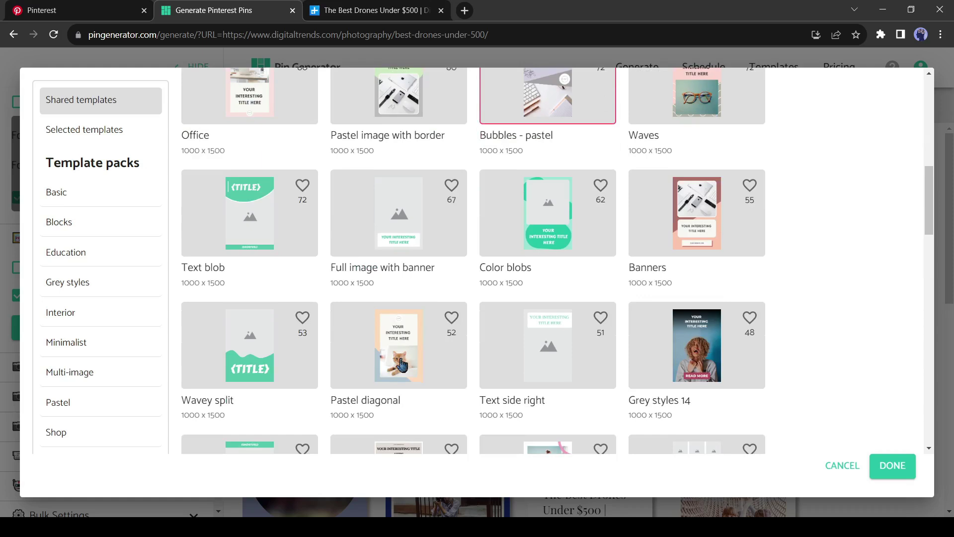
scroll(575, 252, "down", 3)
scroll(575, 252, "down", 3)
scroll(642, 277, "down", 3)
scroll(673, 234, "down", 3)
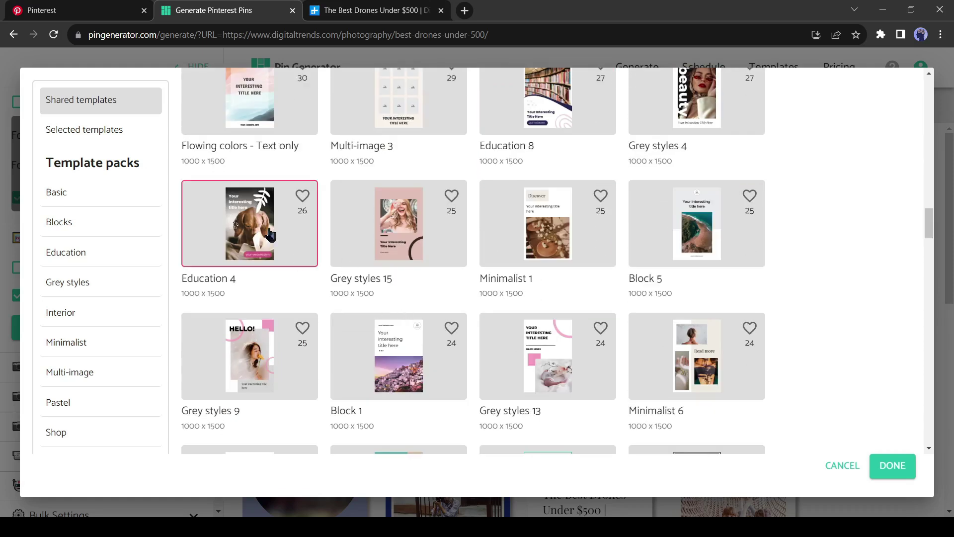
left_click(893, 465)
scroll(105, 298, "up", 3)
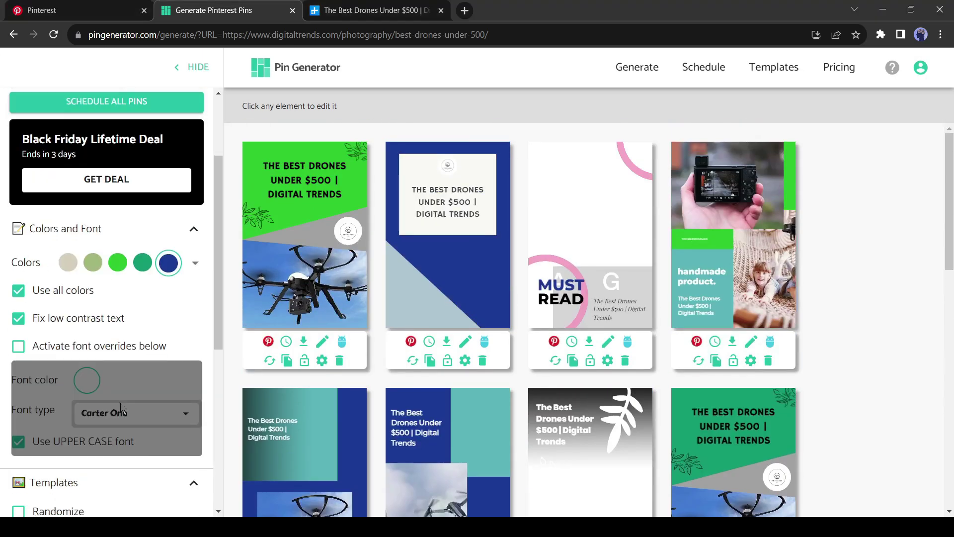
scroll(21, 361, "down", 2)
scroll(20, 362, "down", 2)
Leave image randomizing on and full-image fitting off after trying both image toggles
left_click(196, 304)
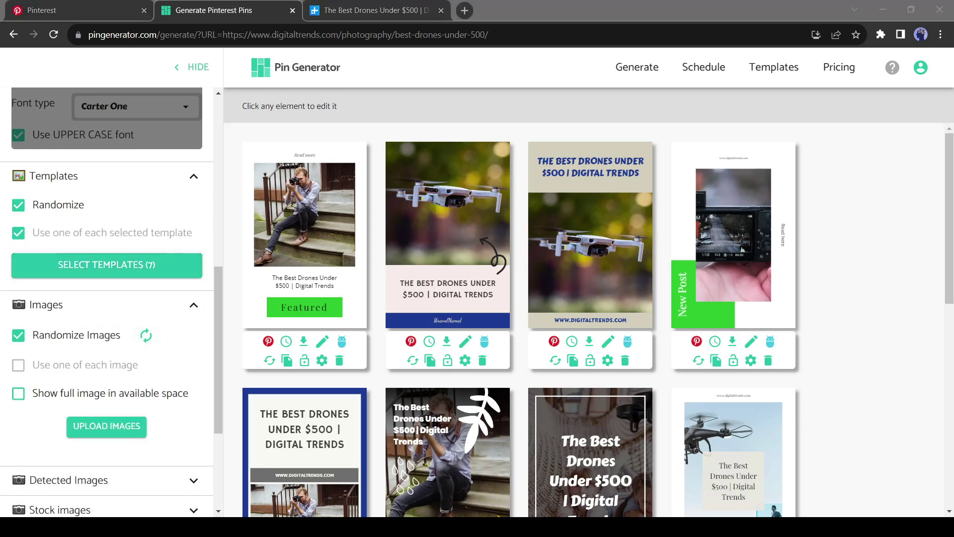
left_click(19, 336)
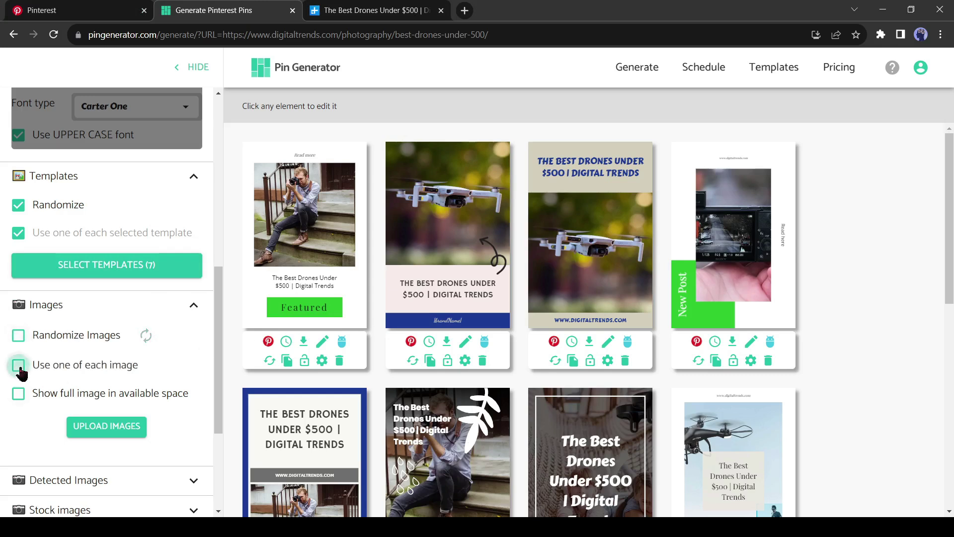
left_click(19, 337)
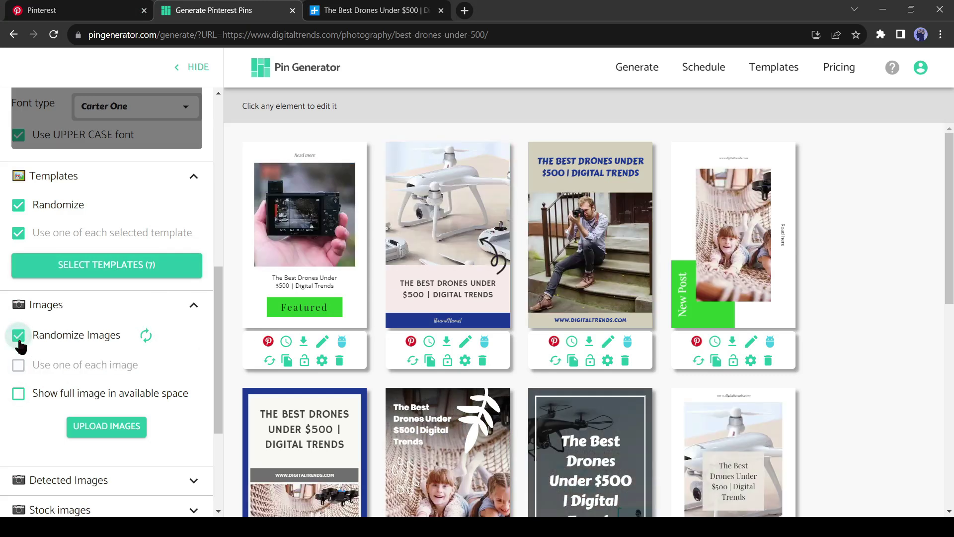
left_click(19, 394)
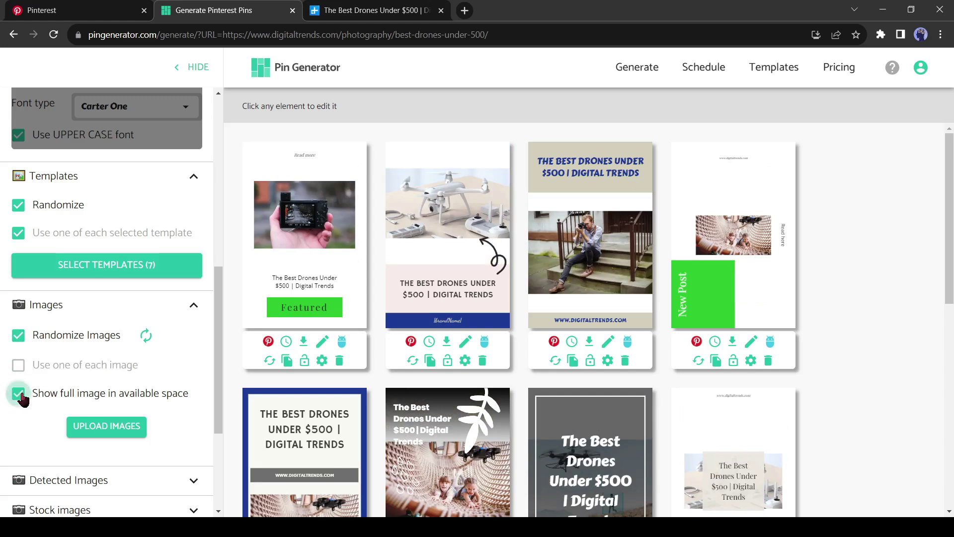
left_click(18, 394)
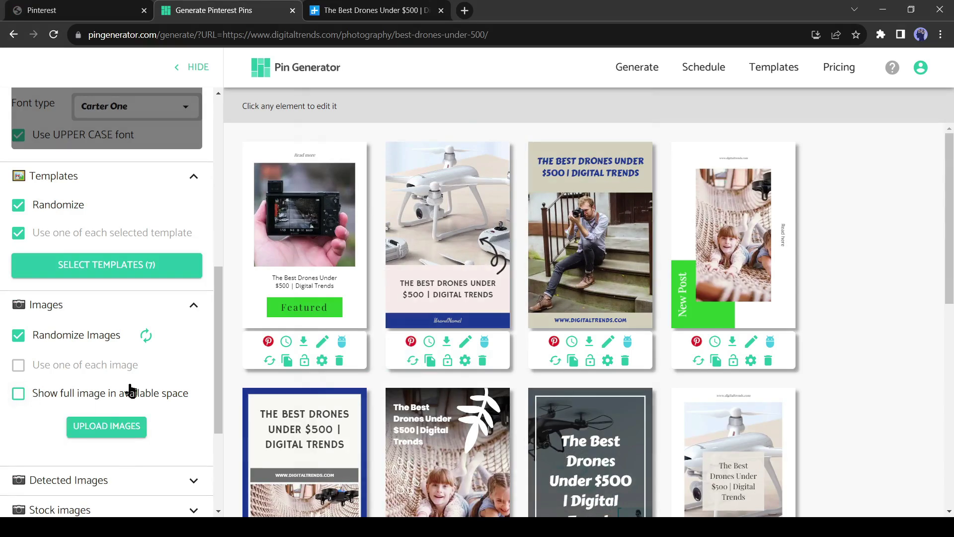
scroll(130, 391, "down", 1)
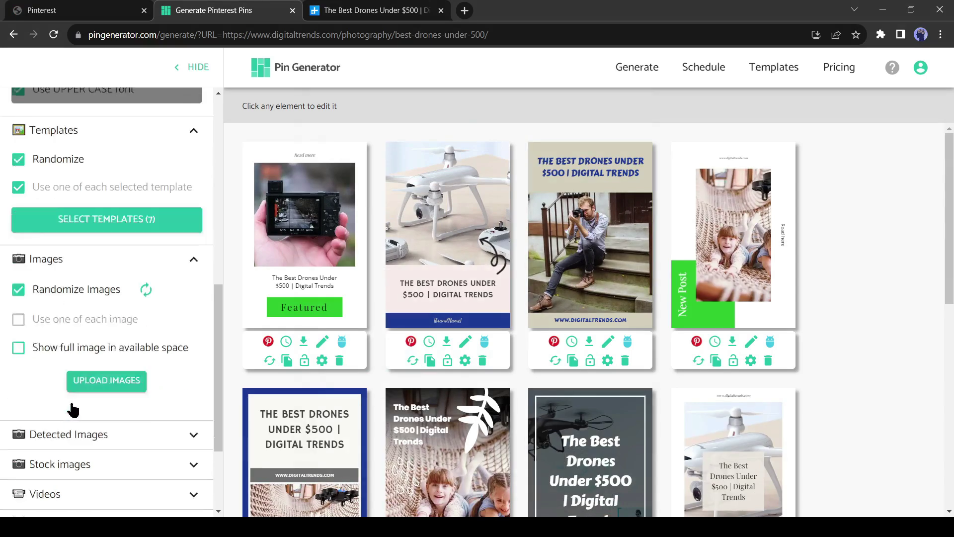
scroll(38, 320, "down", 2)
Review the images detected in the article, then bring up the Pexels stock image search
left_click(75, 294)
scroll(112, 401, "down", 1)
scroll(123, 384, "down", 4)
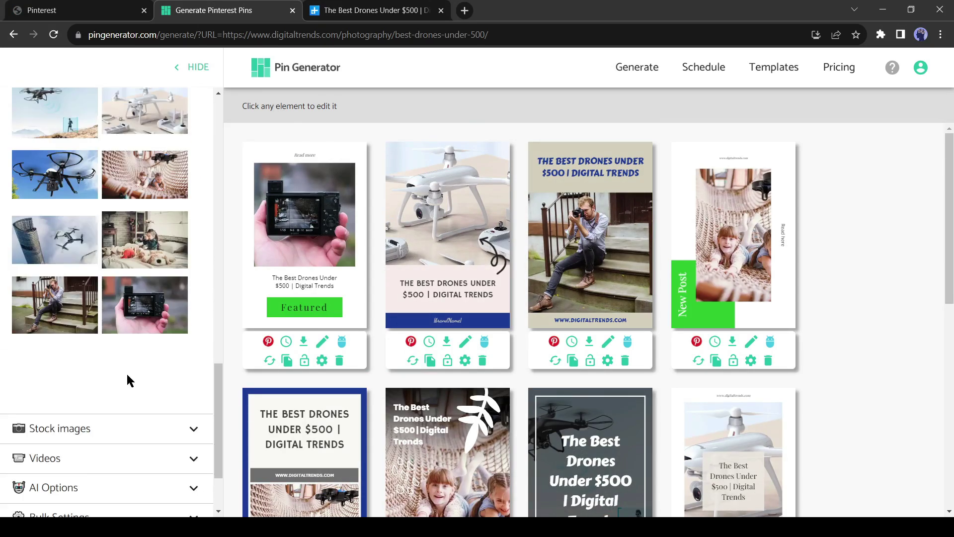
scroll(101, 317, "up", 4)
scroll(78, 280, "up", 1)
scroll(84, 290, "down", 1)
scroll(84, 292, "down", 2)
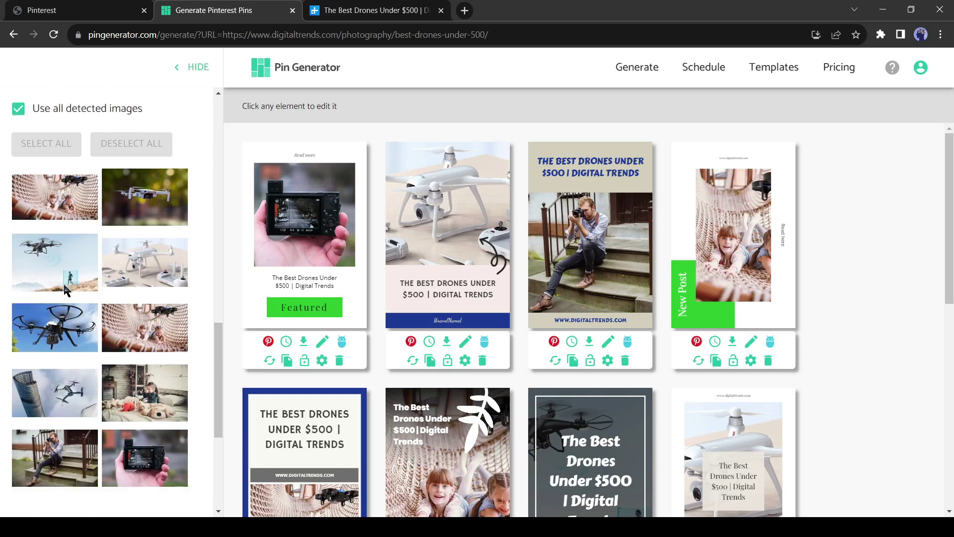
scroll(81, 335, "down", 1)
scroll(22, 298, "up", 2)
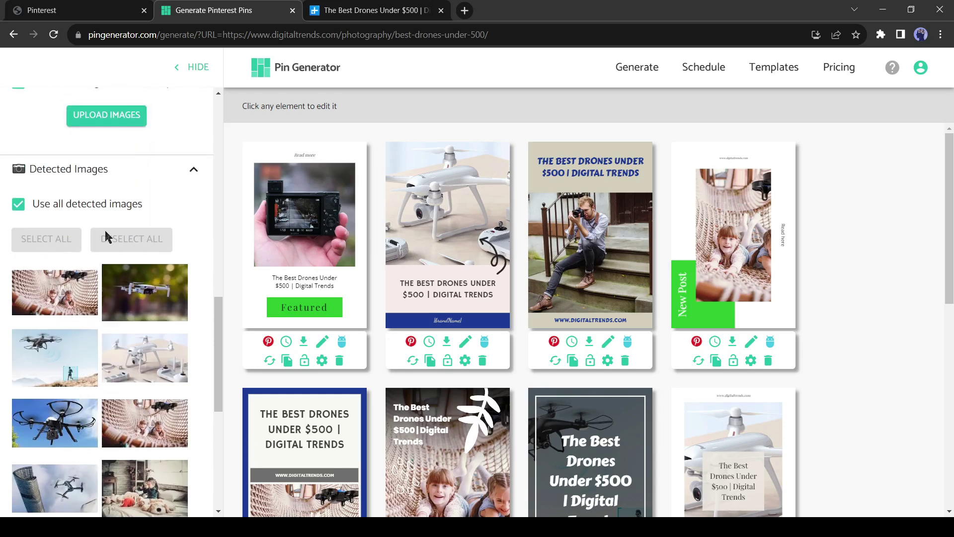
left_click(194, 169)
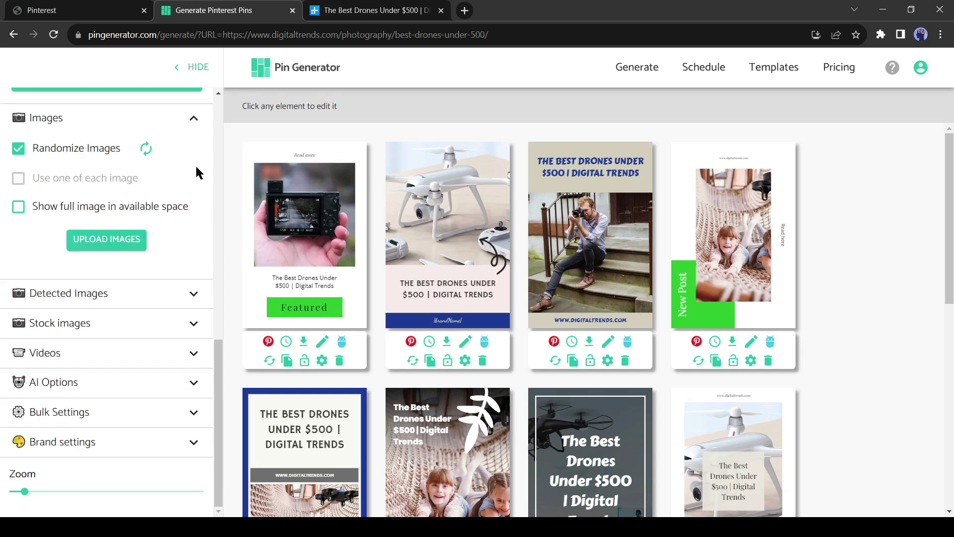
left_click(117, 325)
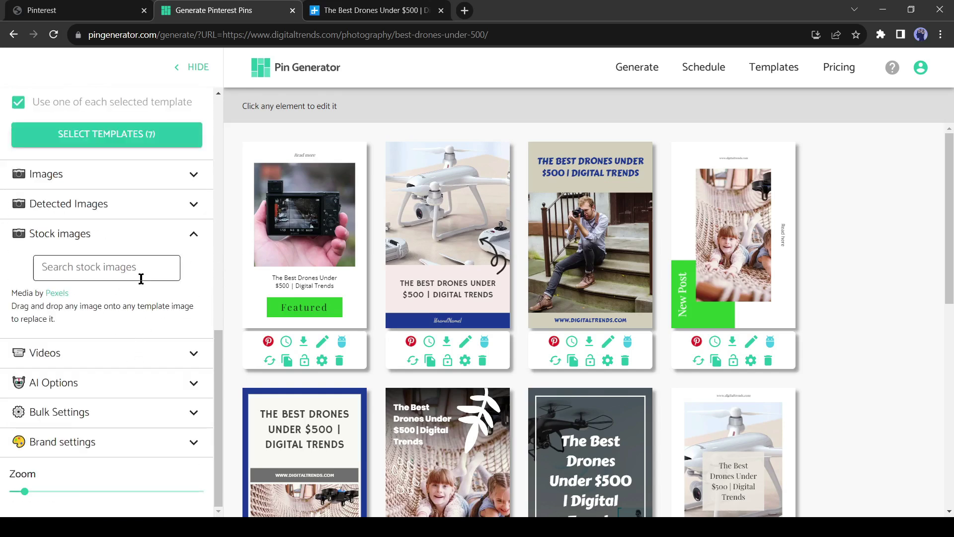
Replace the first pin's camera photo with a Pexels stock image of a drone in flight
left_click(106, 265)
type("Drones")
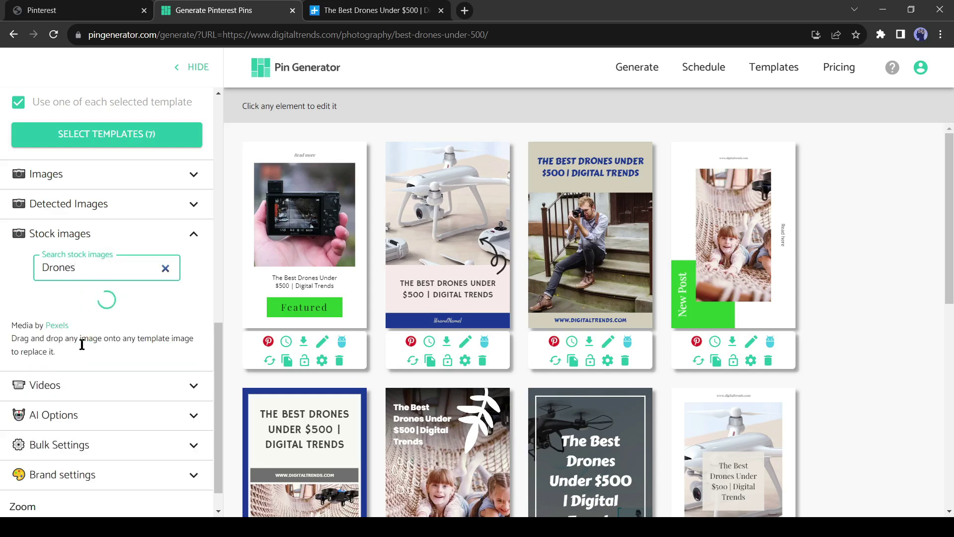
scroll(57, 391, "down", 2)
scroll(57, 391, "up", 1)
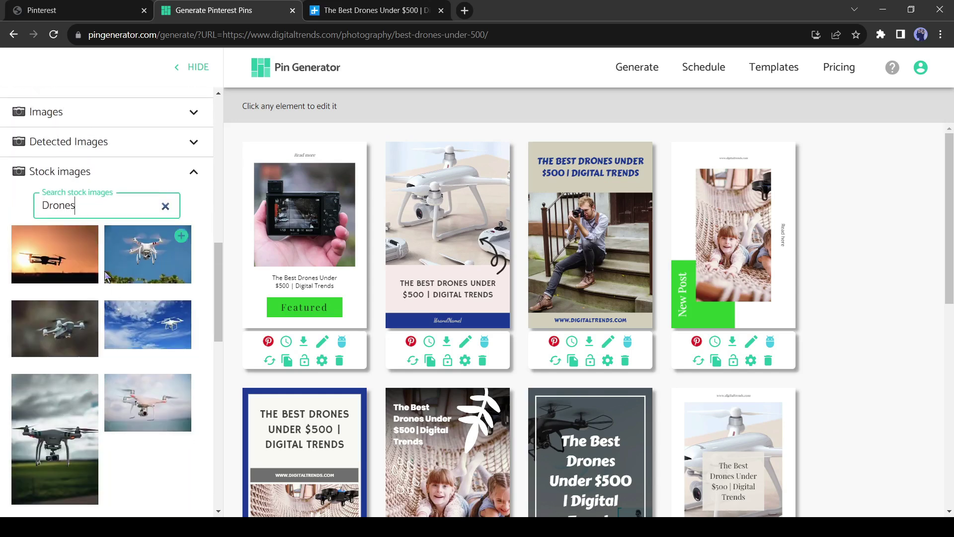
left_click(65, 324)
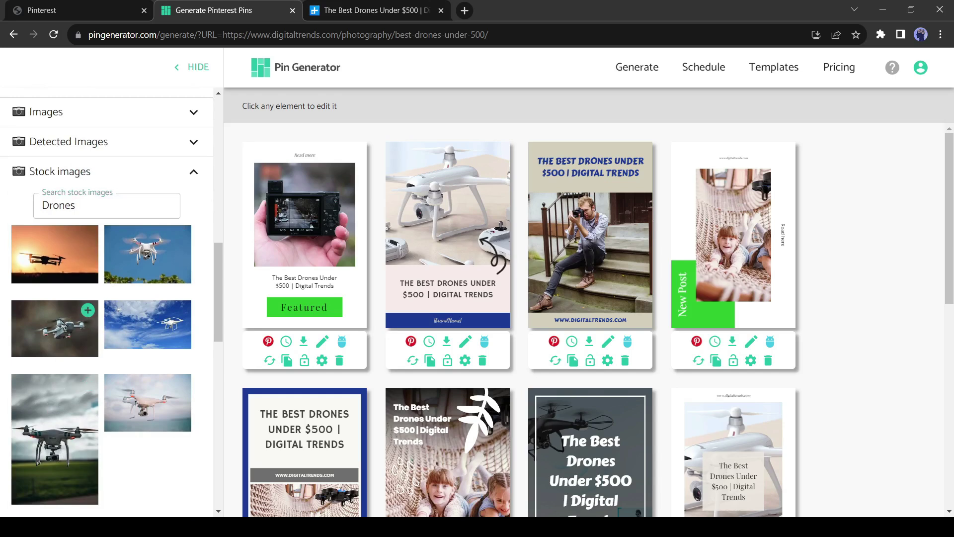
left_click_drag(59, 335, 306, 240)
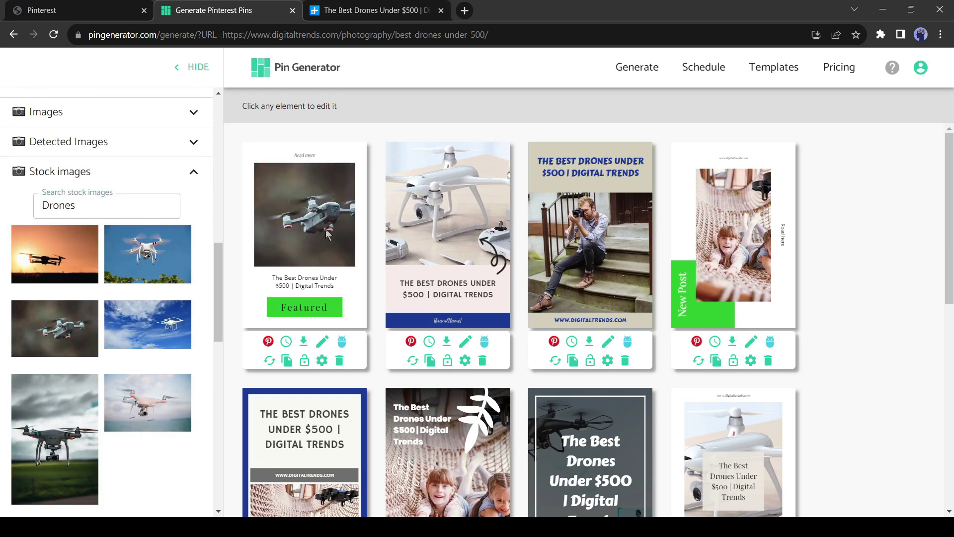
scroll(195, 271, "down", 1)
left_click(194, 110)
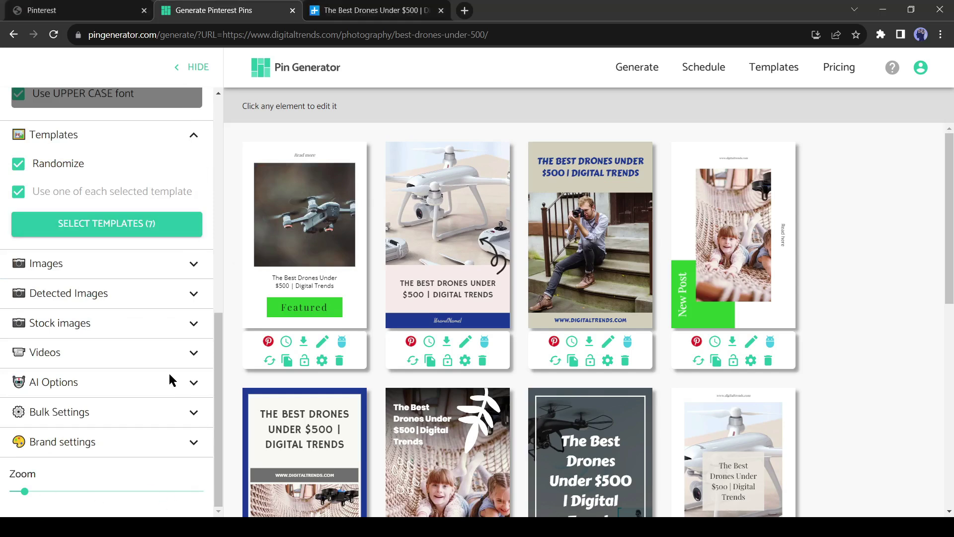
Peek at the video options, then show the AI rewriting options with the keywords field focused
left_click(104, 341)
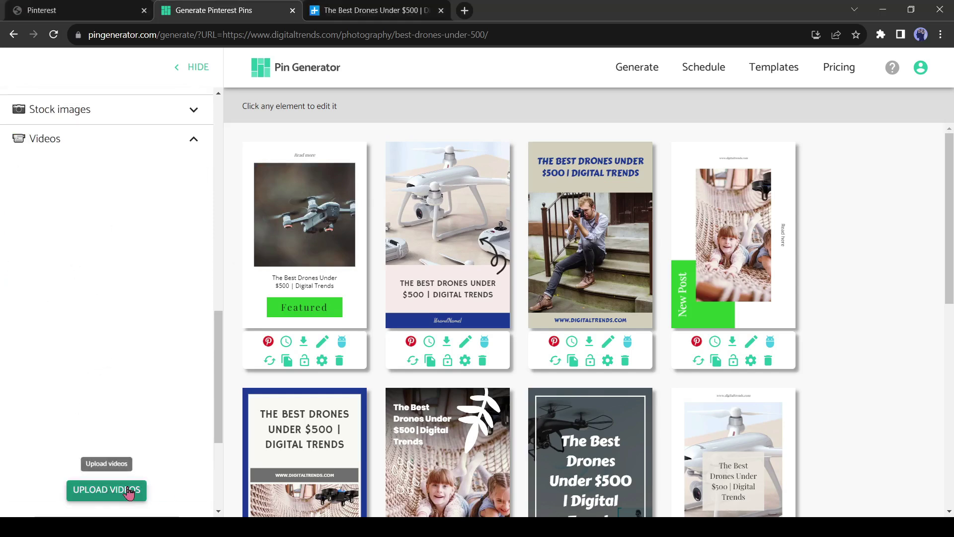
left_click(195, 141)
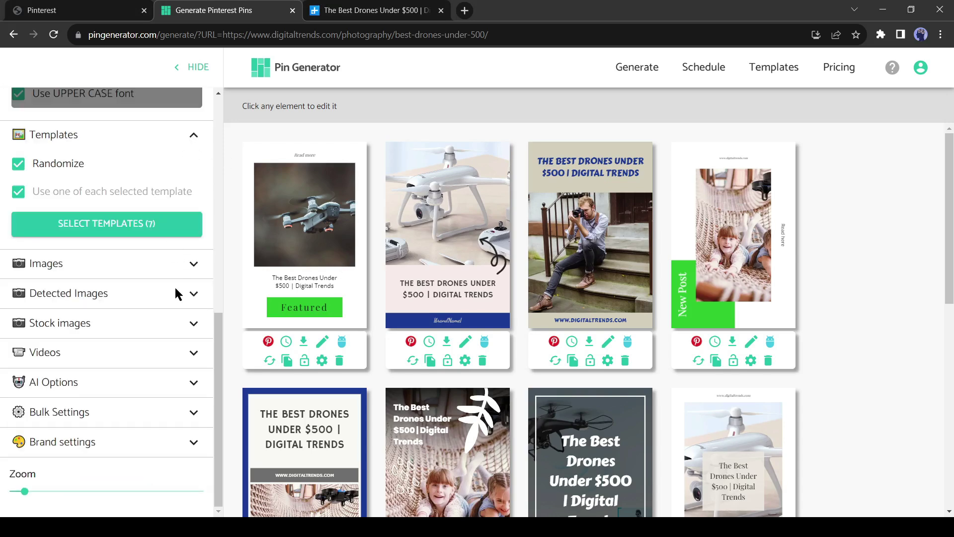
left_click(194, 383)
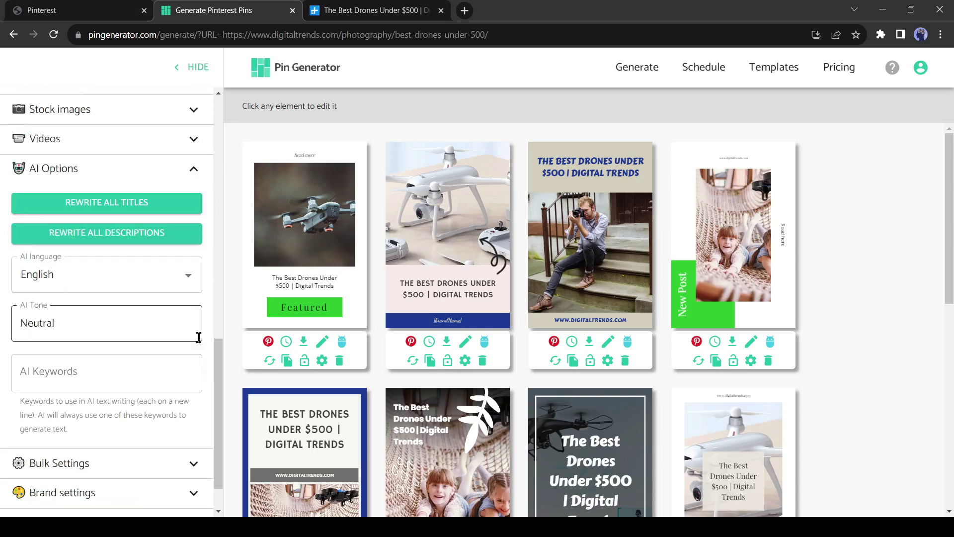
scroll(2, 309, "down", 1)
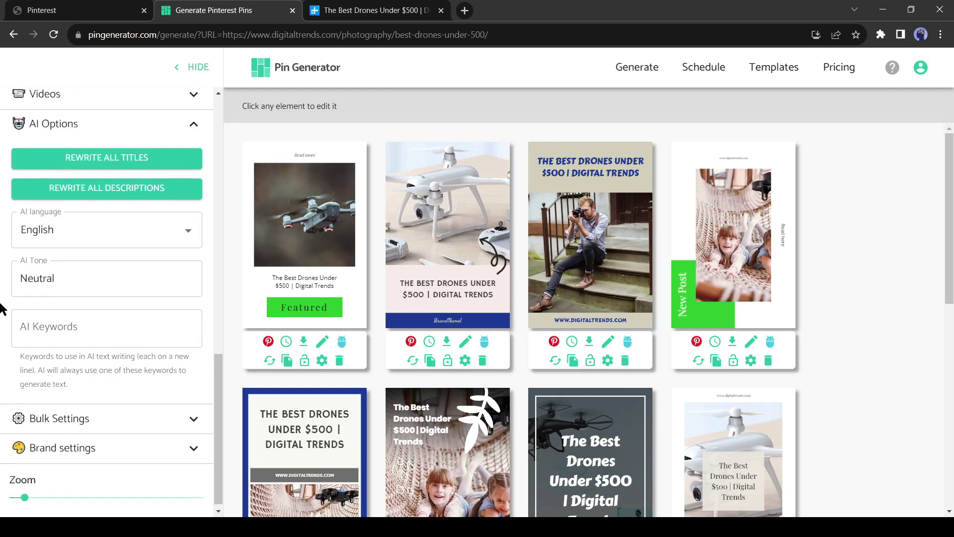
scroll(2, 310, "up", 1)
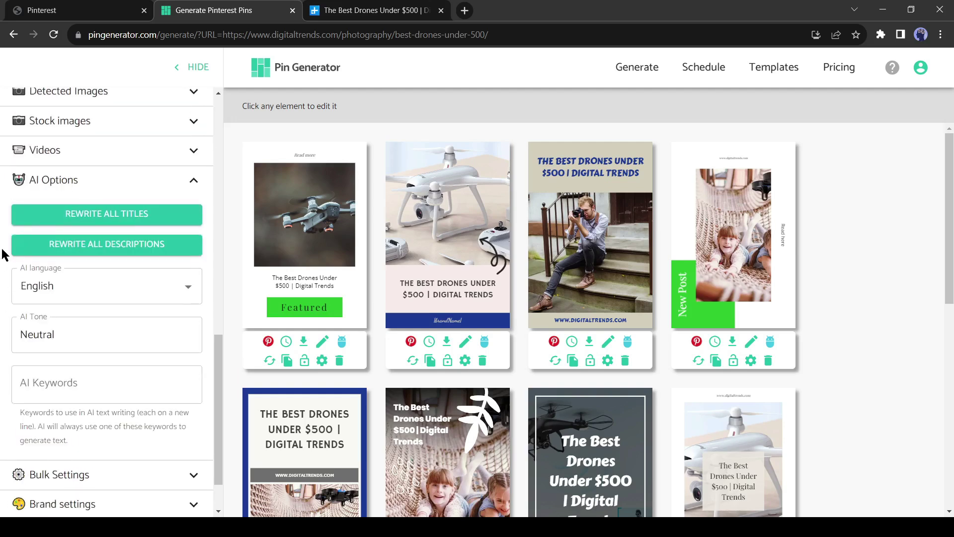
left_click(71, 214)
left_click(95, 385)
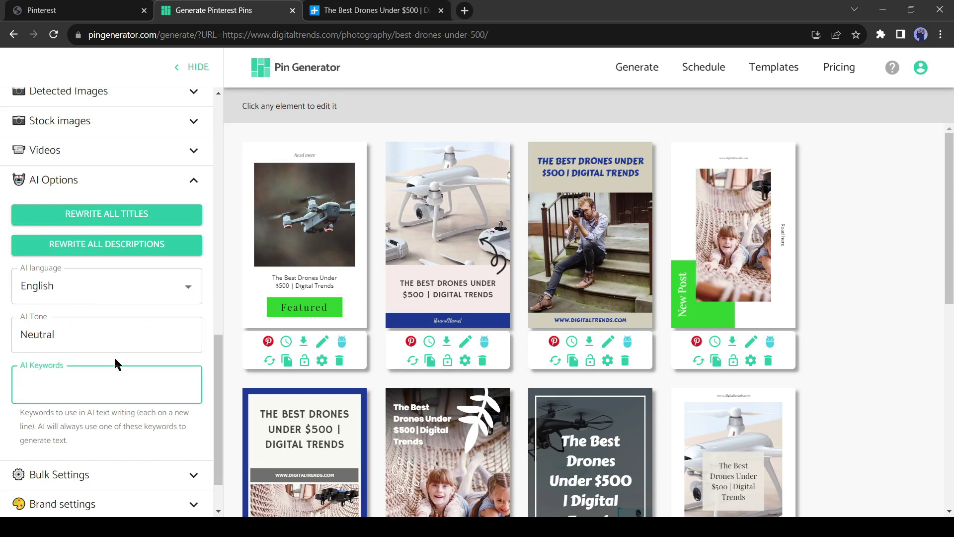
Request AI title rewrites and sign up for a Pin Generator account when prompted
left_click(103, 219)
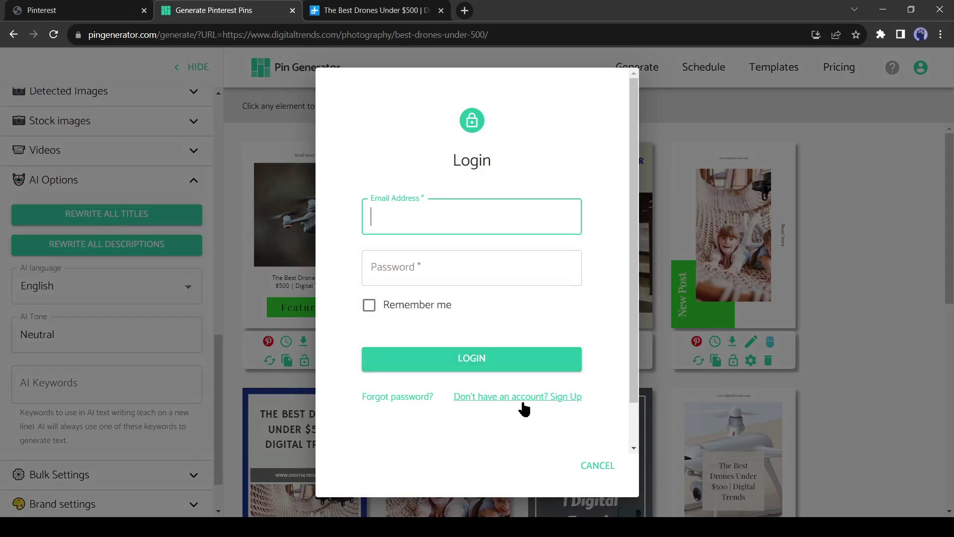
left_click(540, 398)
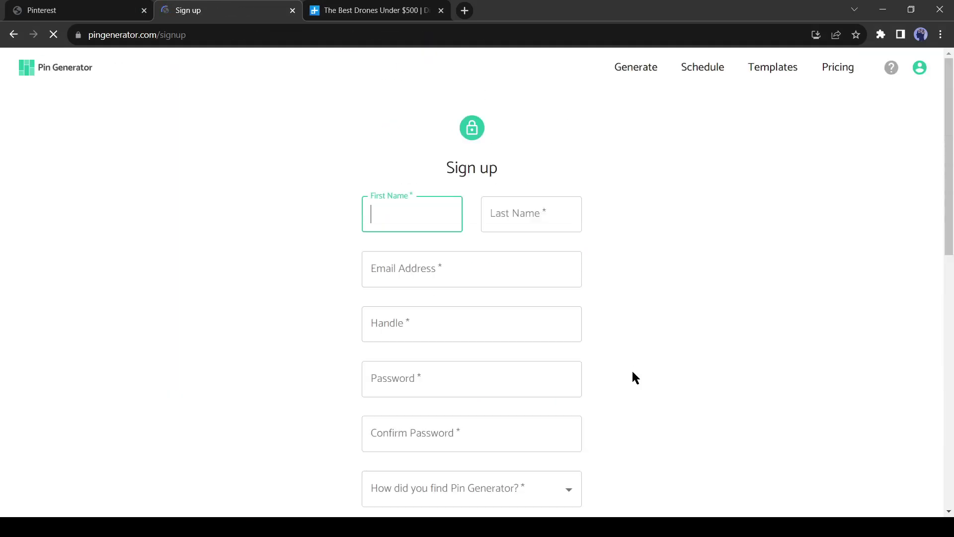
type("Al")
key("Tab")
type("Lockuo")
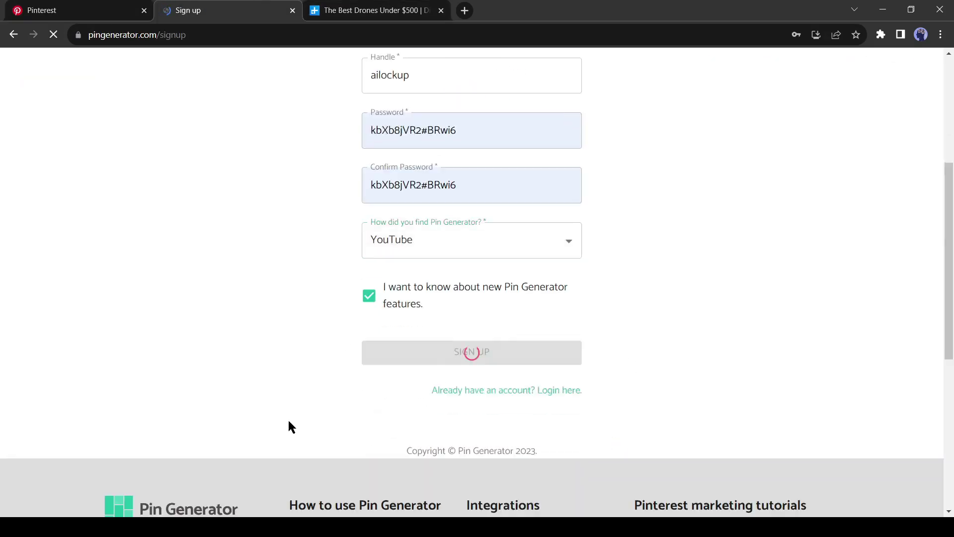
scroll(112, 410, "down", 1)
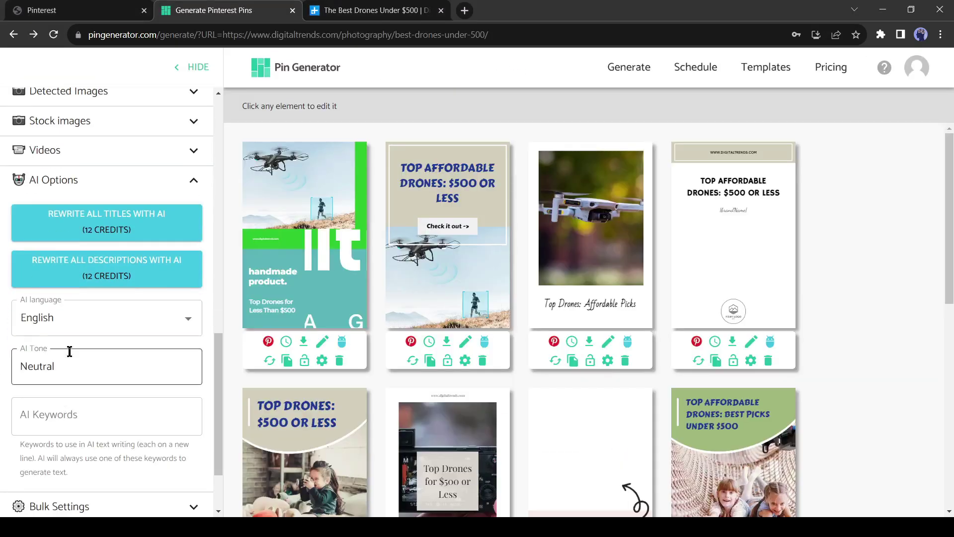
Keep English, set AI keyword 'best drones under $500' from the article, and rewrite all titles and descriptions
left_click(62, 317)
left_click(62, 131)
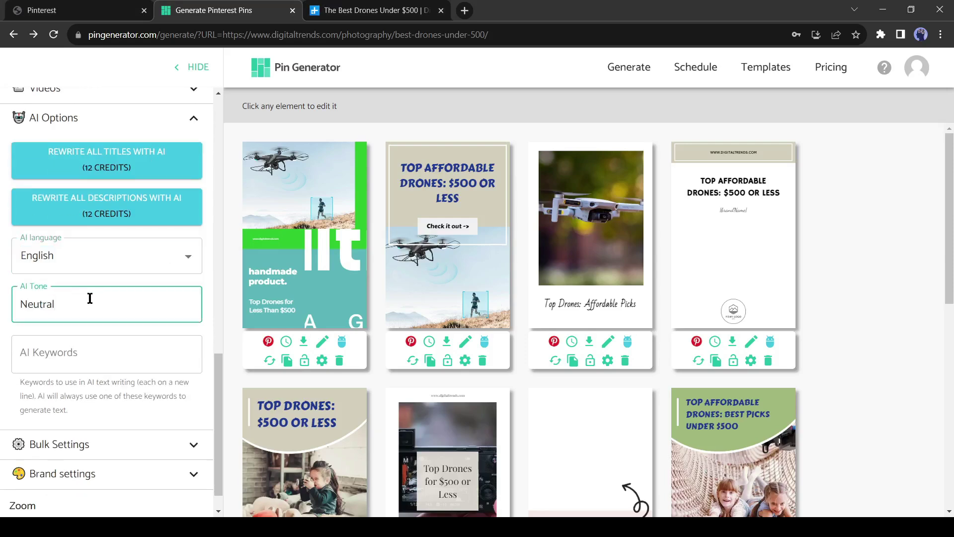
left_click(100, 351)
left_click(347, 10)
left_click_drag(321, 153, 587, 153)
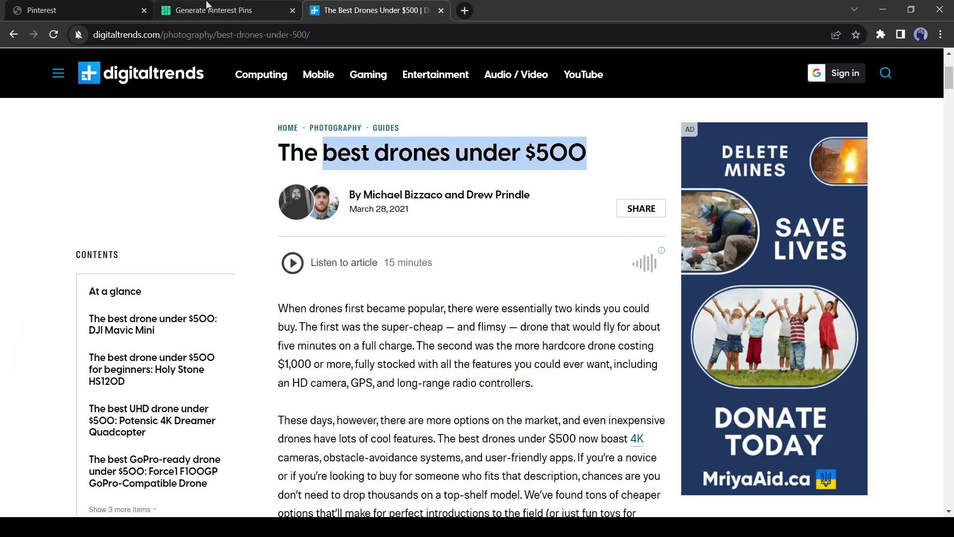
key("ctrl+c")
left_click(216, 10)
key("ctrl+v")
scroll(92, 307, "up", 1)
left_click(108, 222)
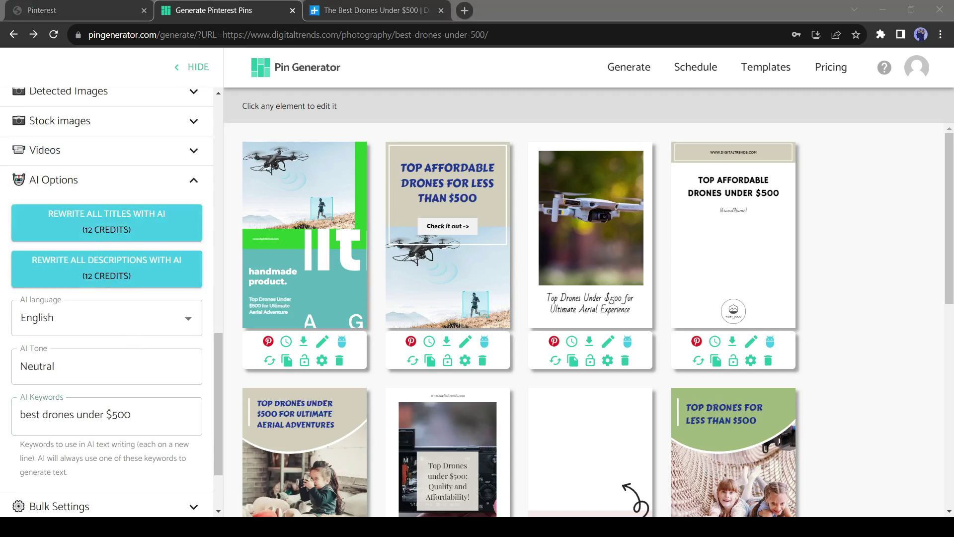
left_click(130, 275)
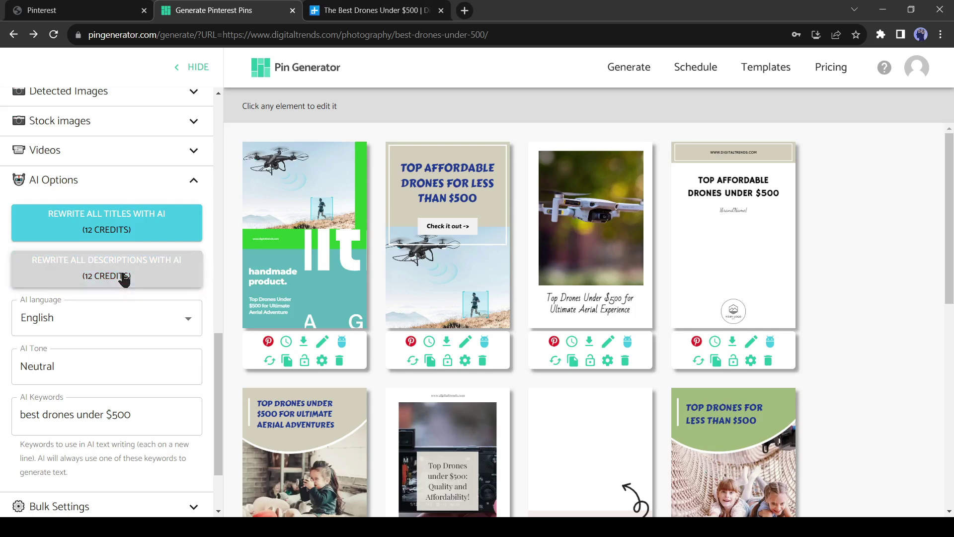
scroll(119, 380, "down", 2)
Try a shared title in Bulk Settings, clear it, then grant Pin Generator access to the Pinterest account
left_click(190, 413)
scroll(186, 403, "down", 2)
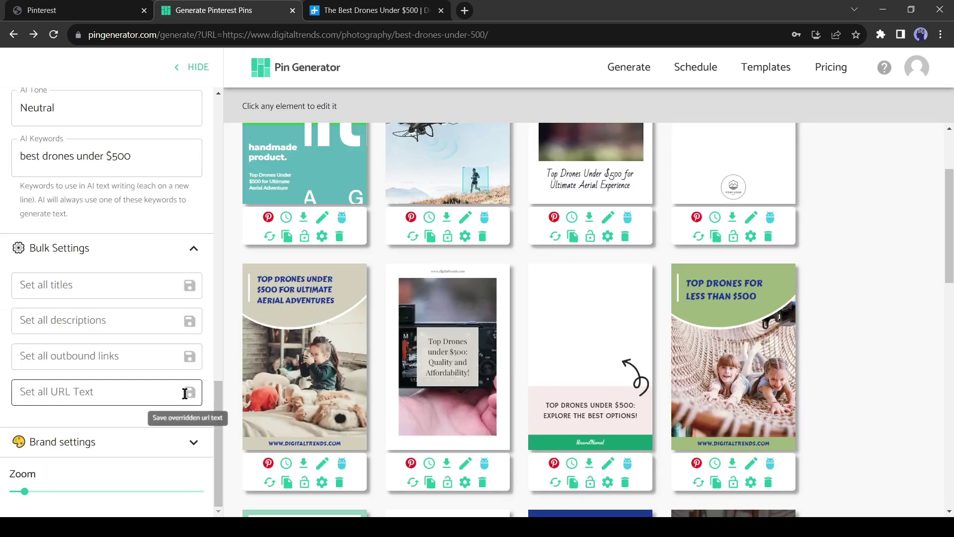
left_click(78, 282)
type("The")
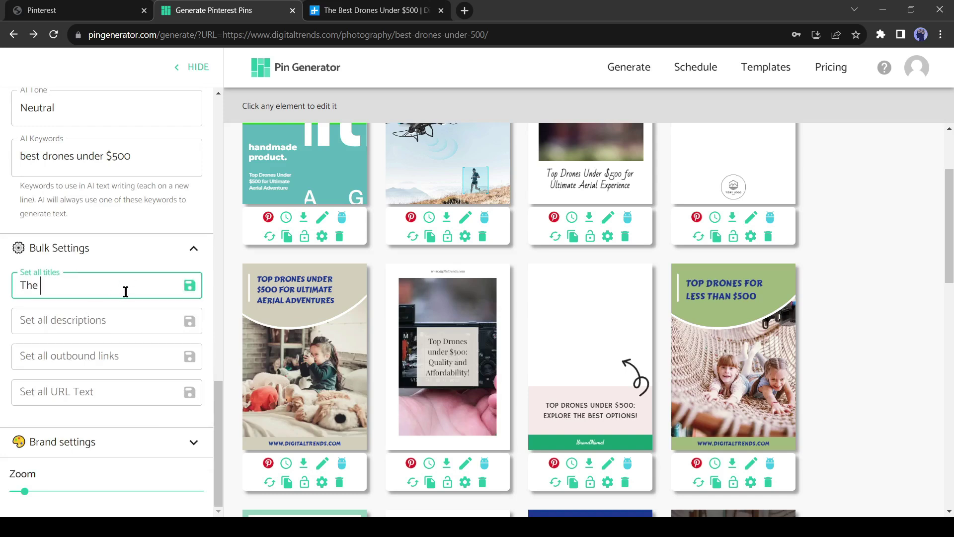
type("best drones under $500")
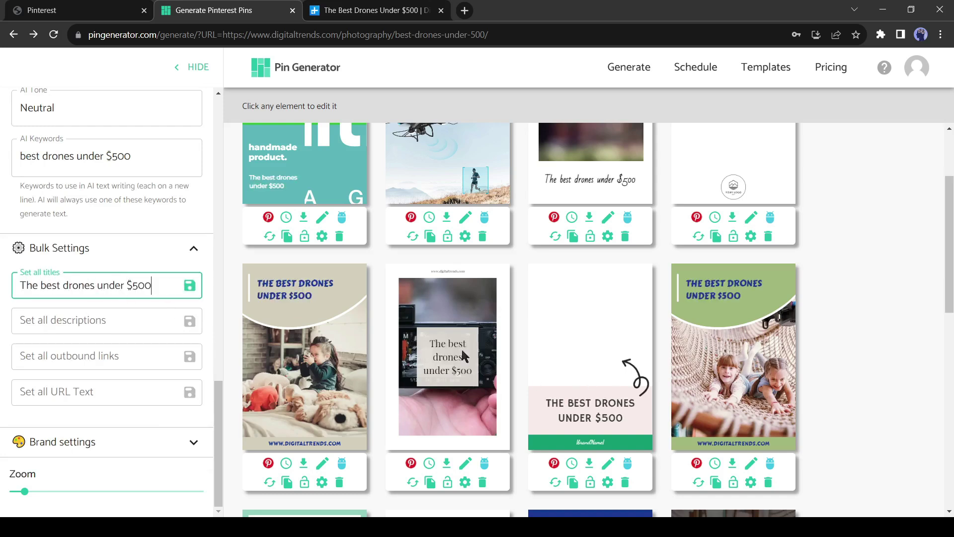
key("ctrl+a")
key("BackSpace")
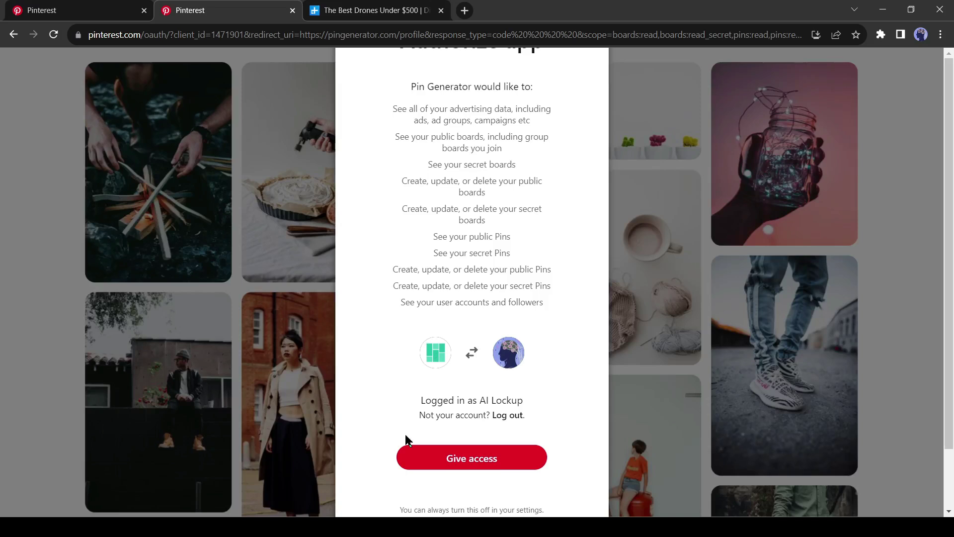
left_click(469, 463)
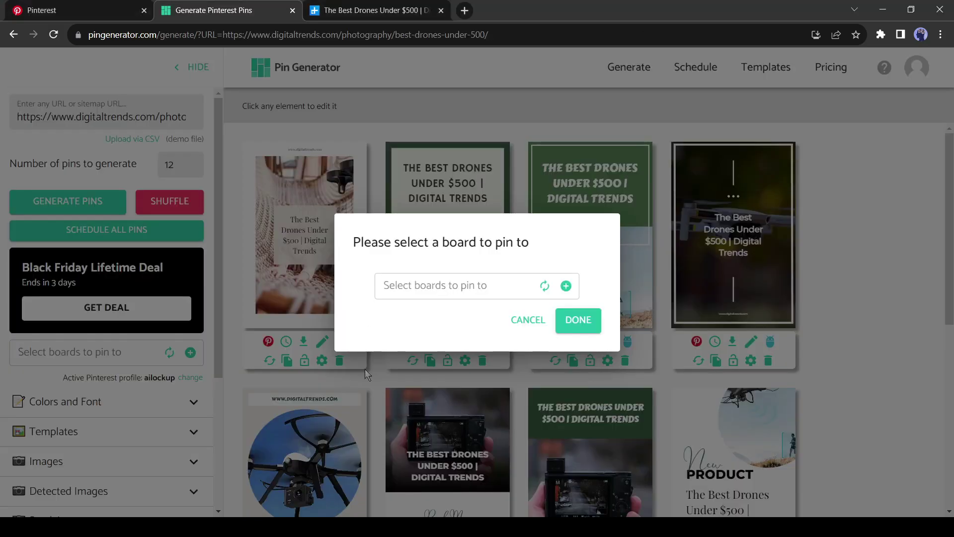
Start a new board named 'The best drones under $500' copied from the article title
left_click(440, 288)
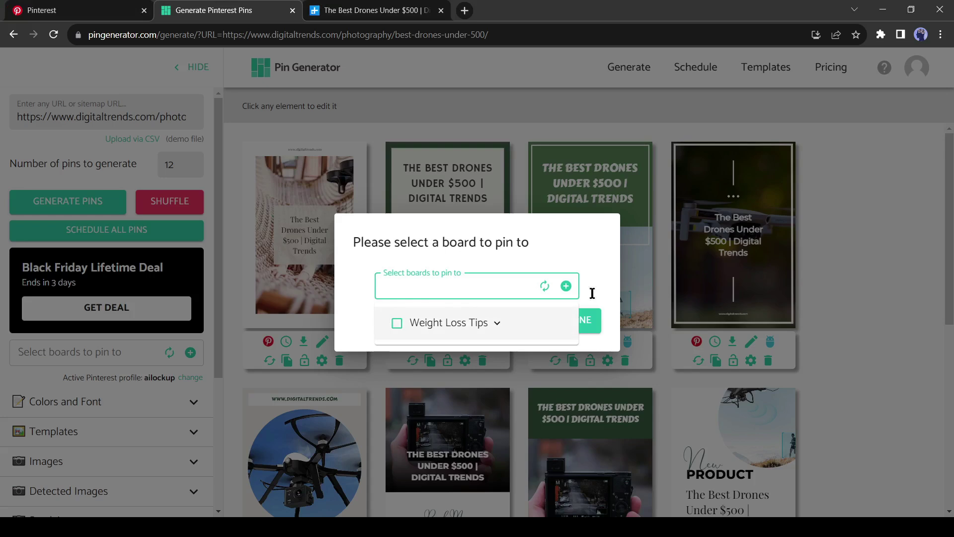
left_click(566, 286)
left_click(374, 12)
left_click_drag(278, 153, 587, 153)
key("ctrl+c")
key("ctrl+shift+Tab")
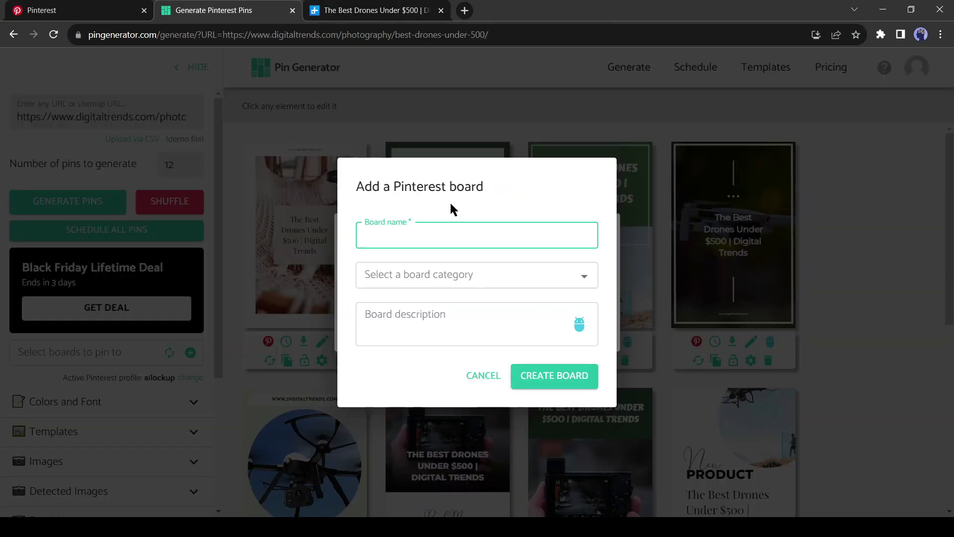
key("ctrl+v")
left_click(490, 271)
type("Te")
Create the Technology board with the same description, select it for the pins, and go to scheduling
left_click(447, 404)
key("Tab")
key("ctrl+v")
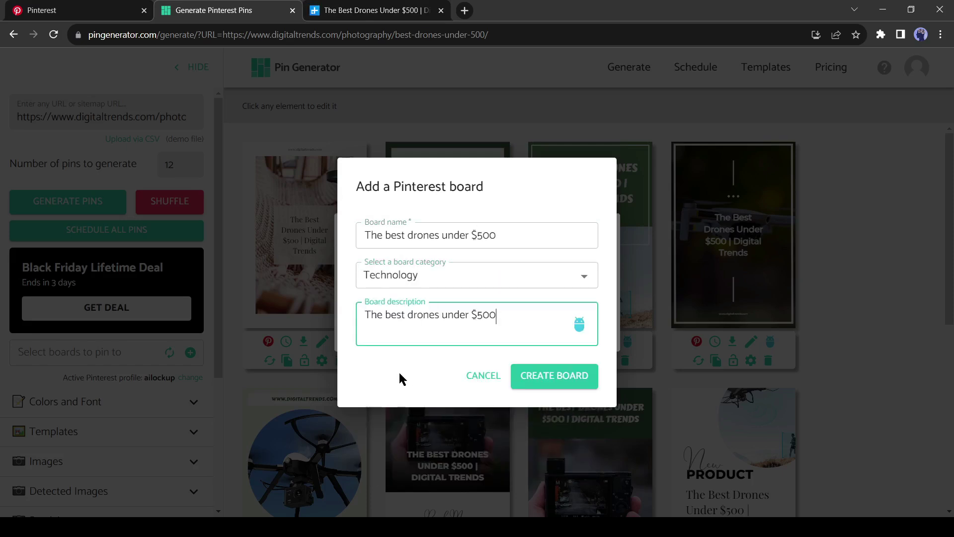
key("Return")
left_click(571, 328)
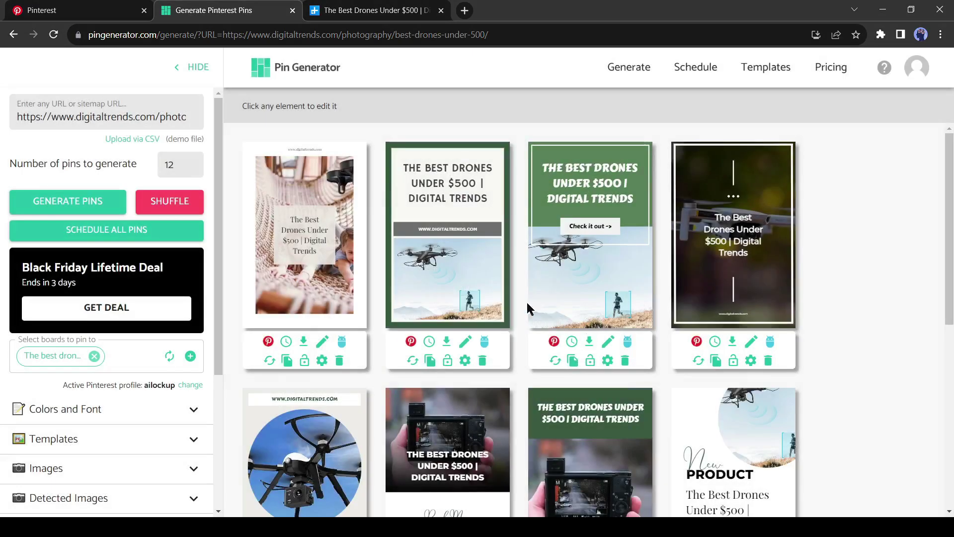
left_click(694, 75)
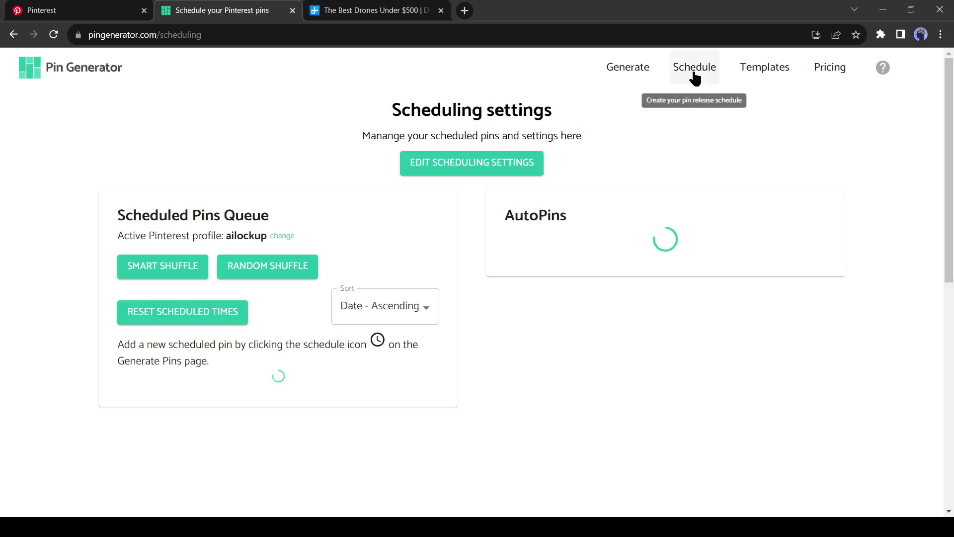
Save scheduling of 10 pins per day in windows 18:00–23:00 and 01:30–05:00 GMT
left_click(458, 170)
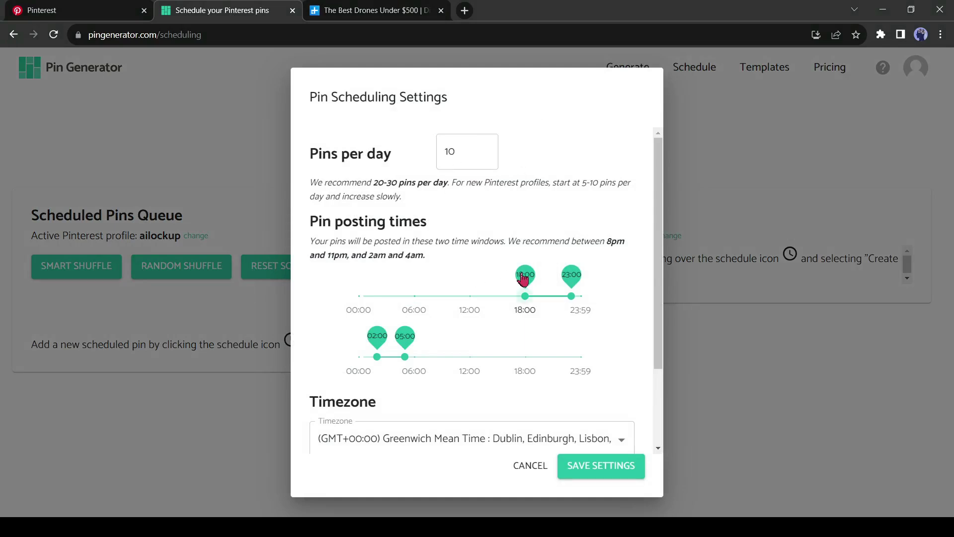
scroll(473, 386, "down", 2)
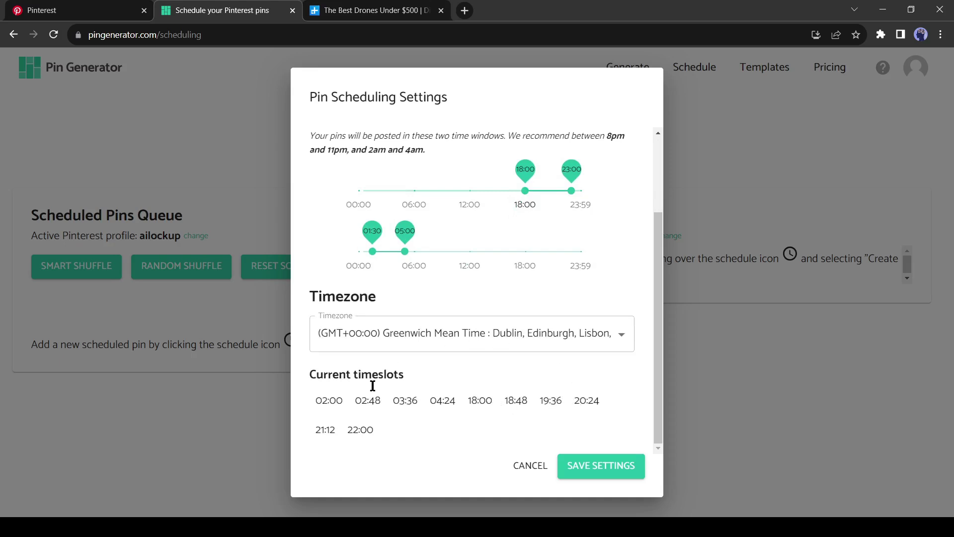
left_click(627, 476)
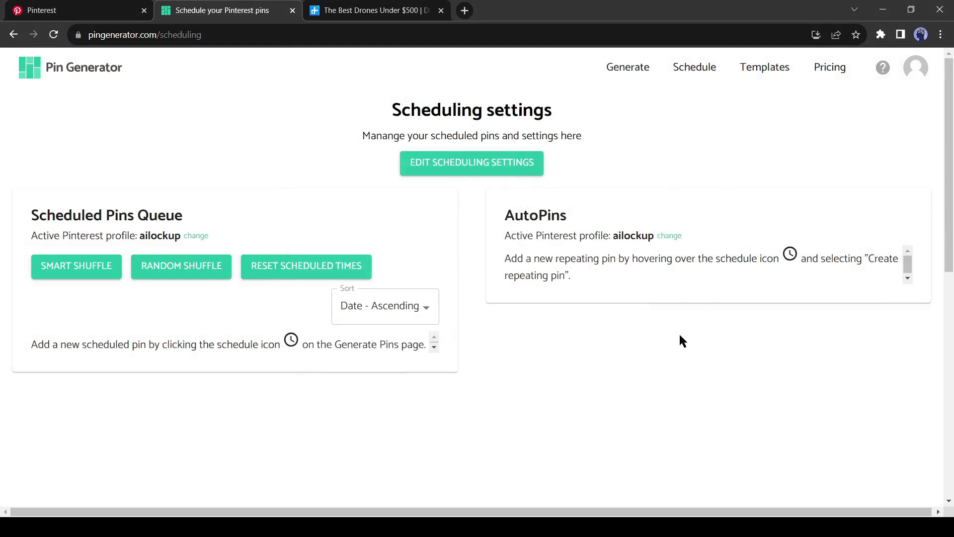